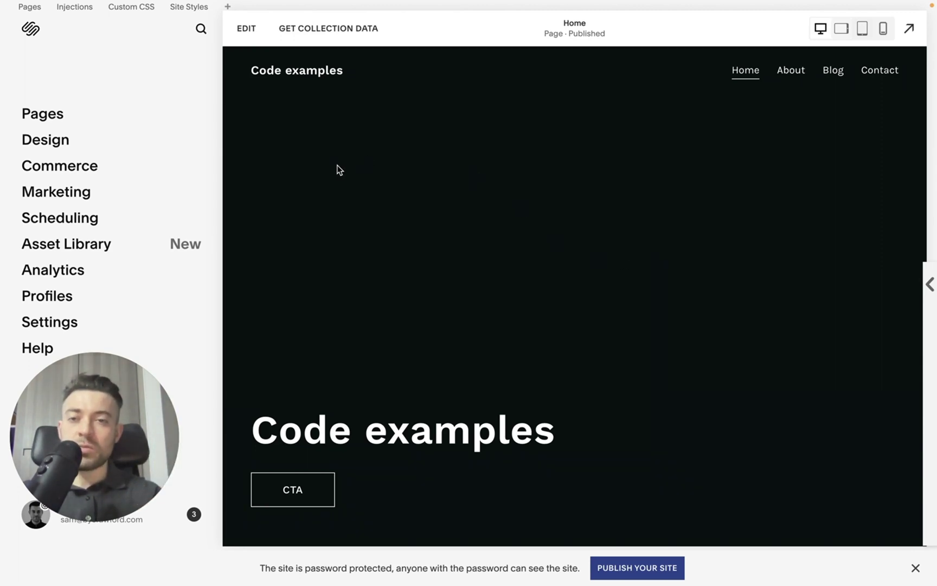
Turn on the site header's fixed position and keep the Basic fixed style
click(247, 30)
click(505, 75)
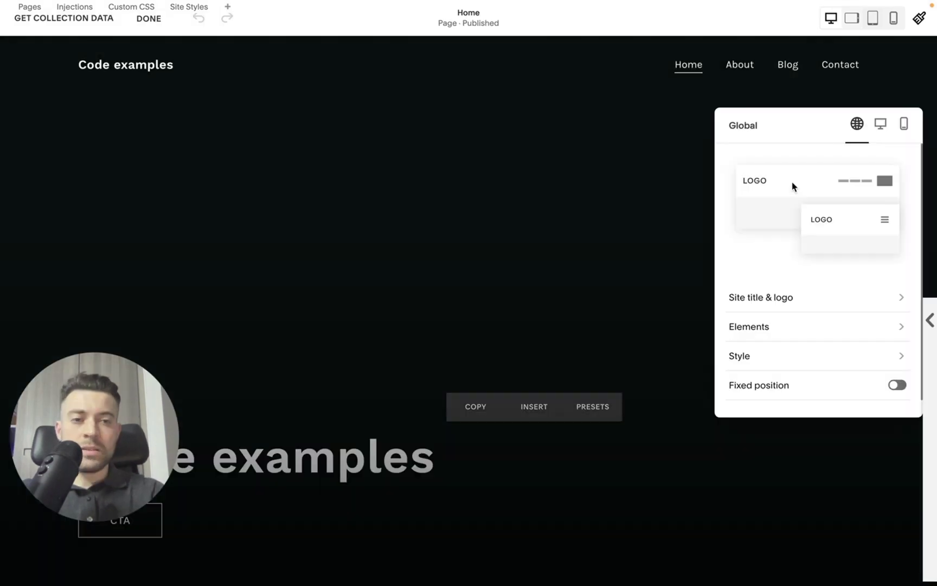
drag(826, 130, 775, 130)
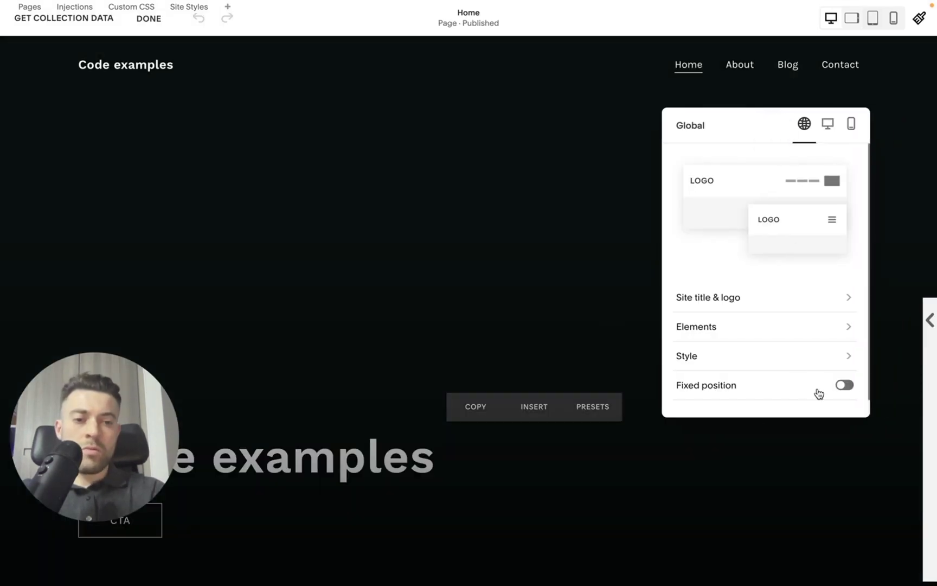
click(845, 387)
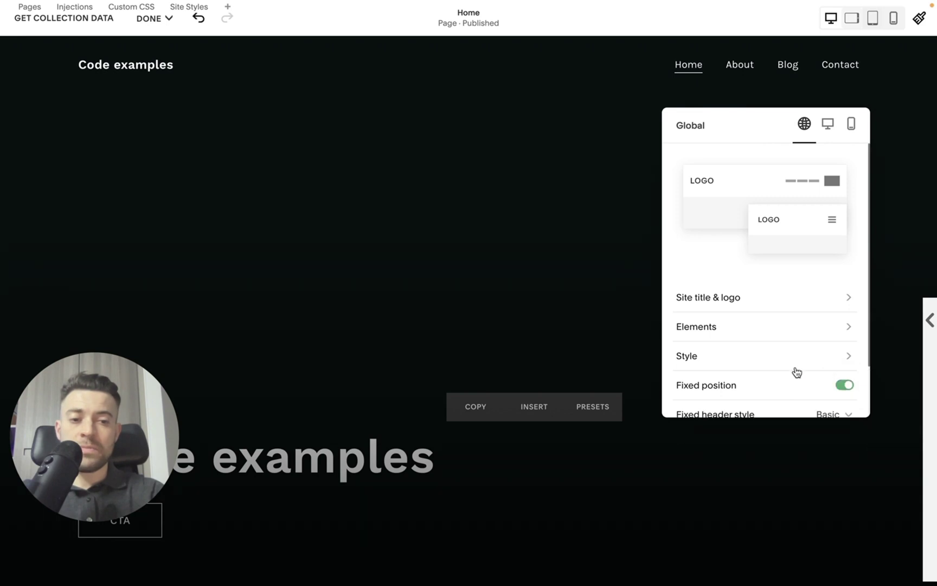
scroll(797, 373, down, 2)
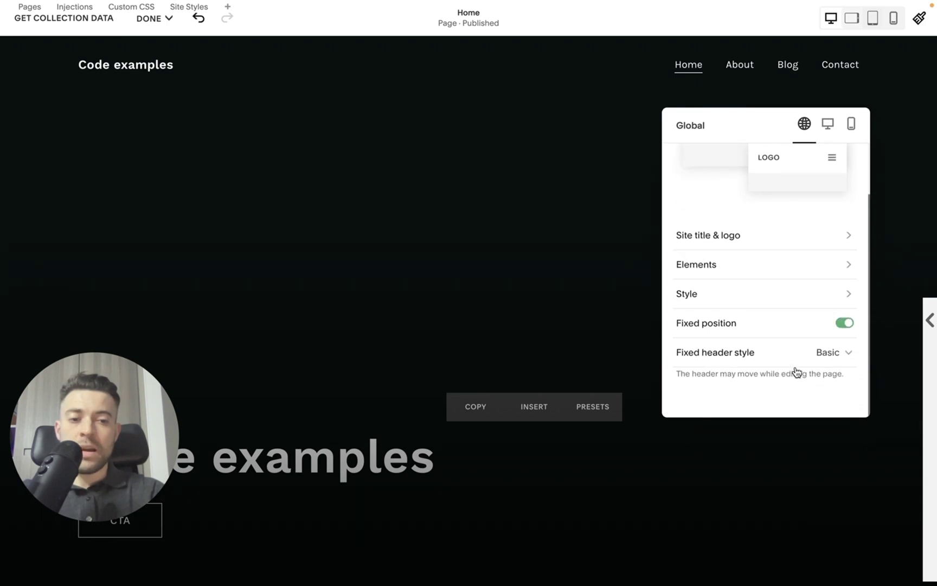
click(833, 359)
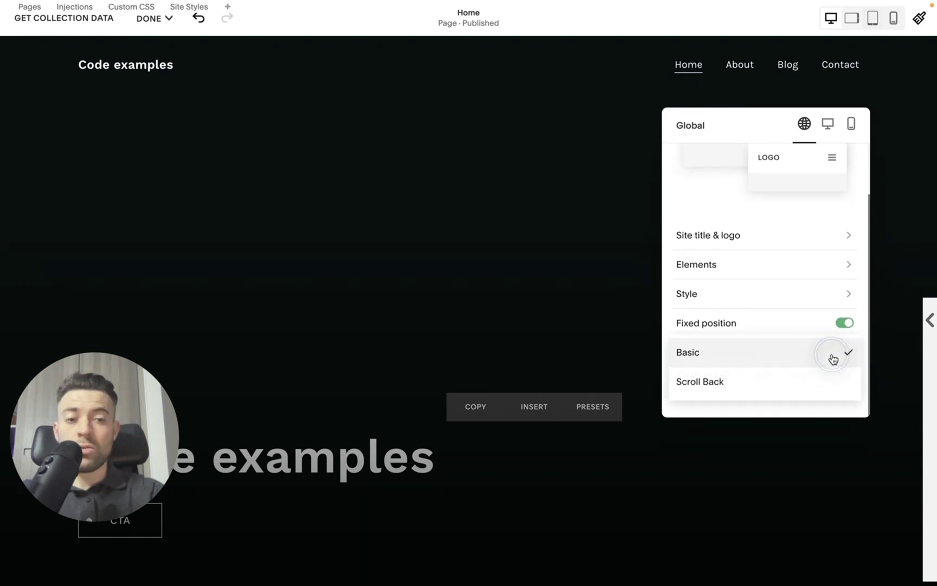
click(788, 359)
Save the edits and scroll the live preview to check that the header stays pinned
click(168, 18)
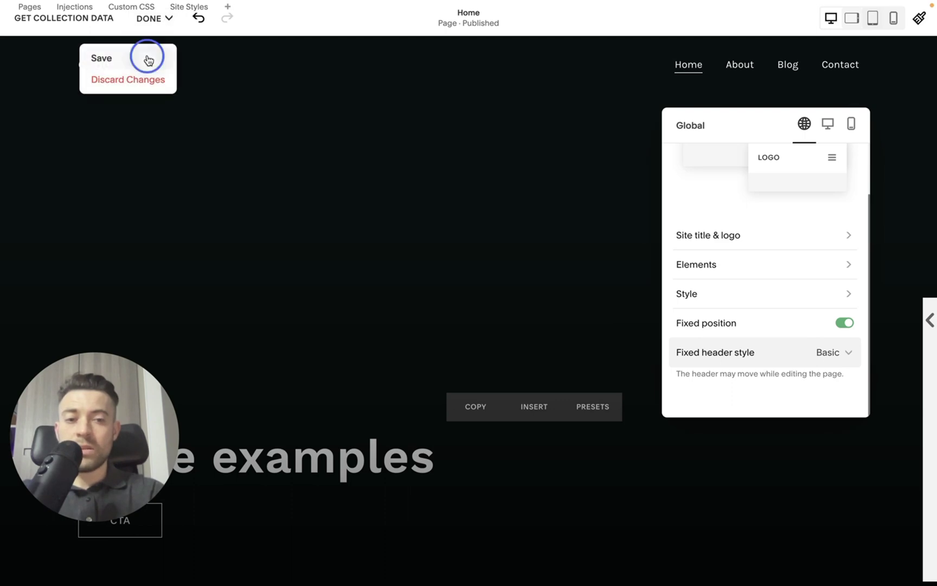
click(148, 58)
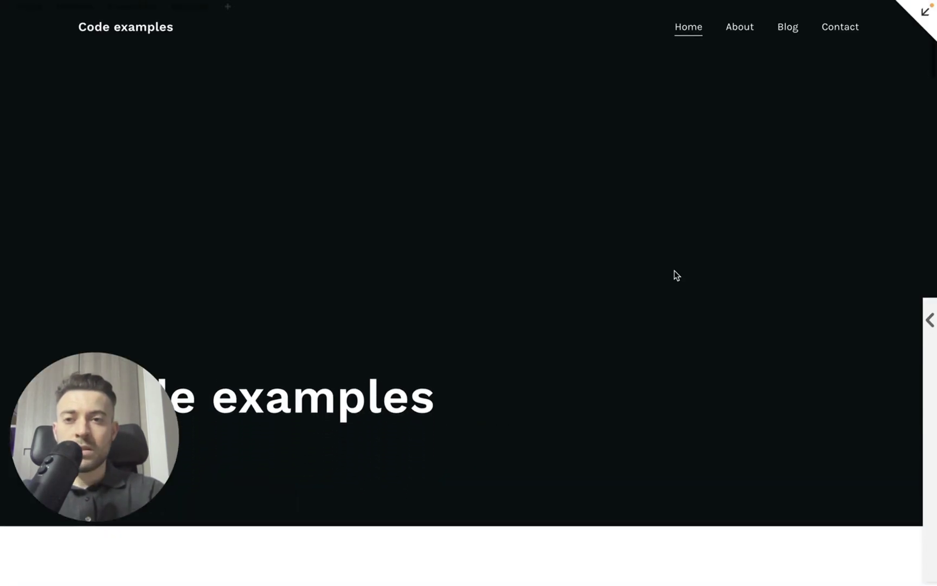
scroll(674, 270, down, 10)
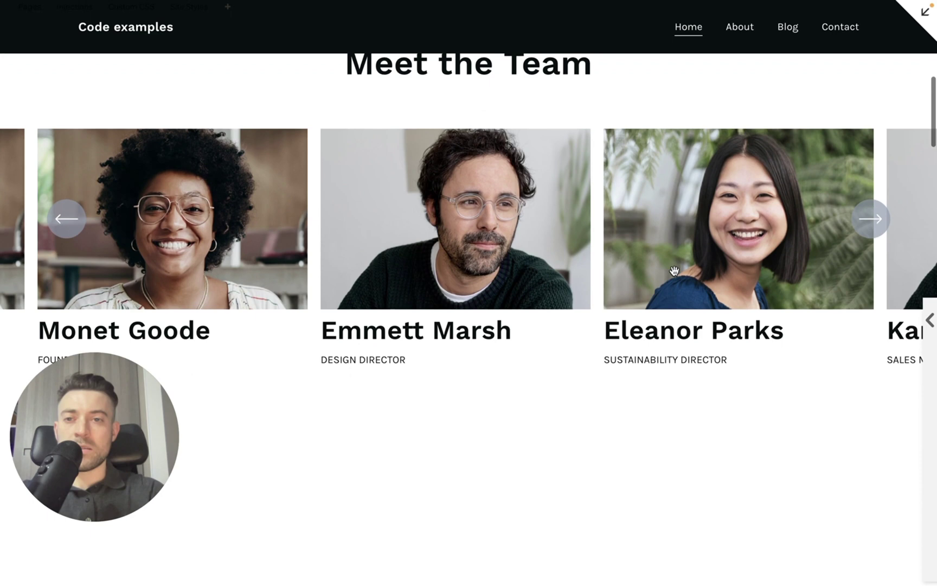
key(Escape)
Re-save the header settings, then scroll the full-screen preview down and back up to watch the header
click(368, 32)
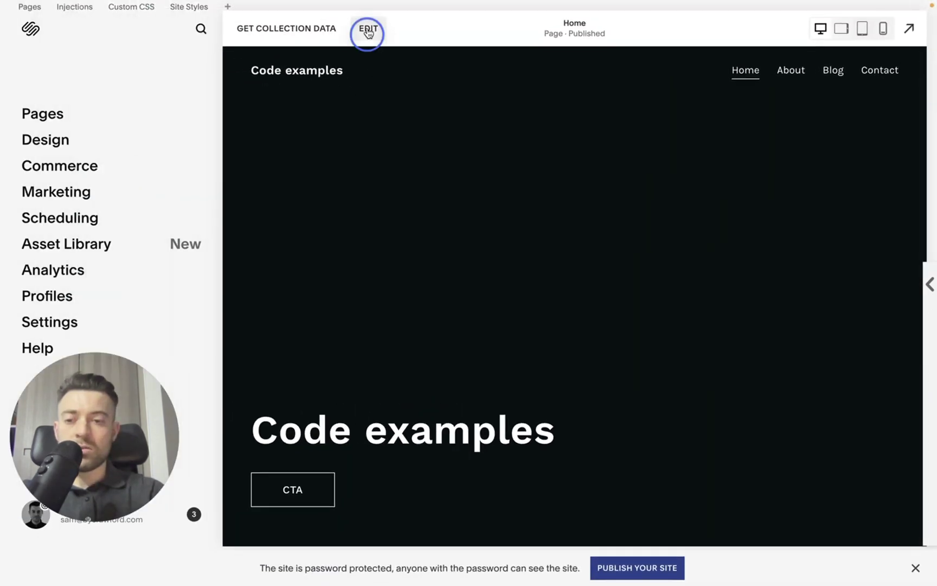
click(648, 79)
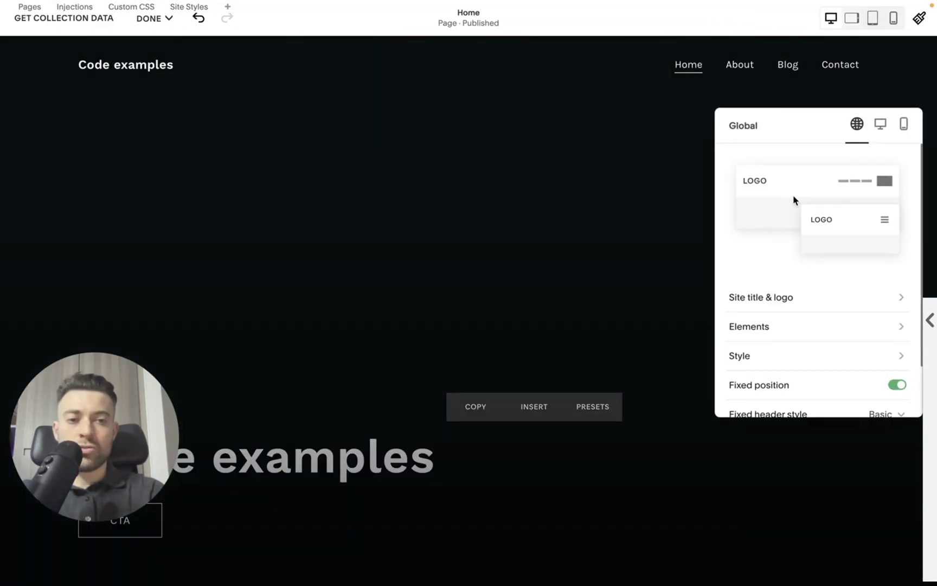
click(155, 19)
click(147, 54)
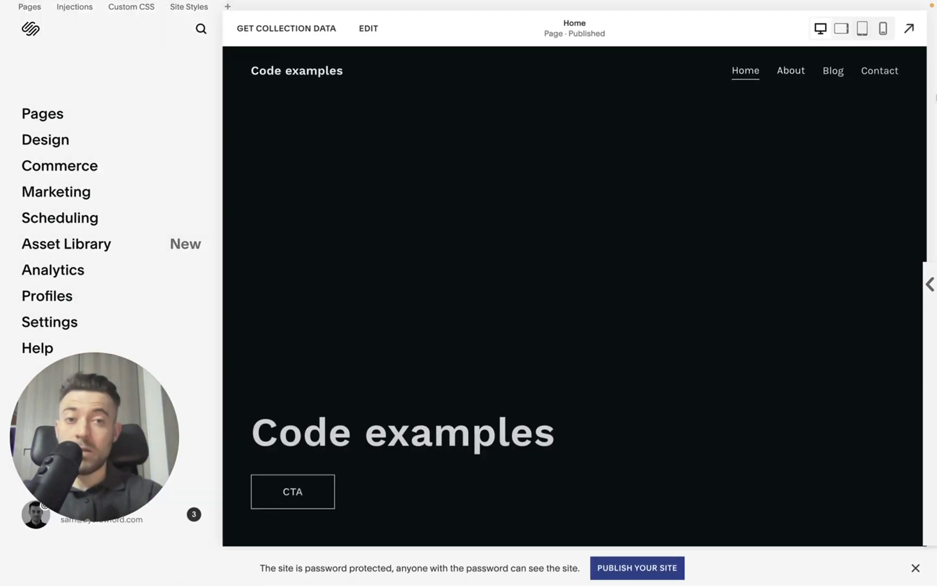
scroll(768, 265, down, 5)
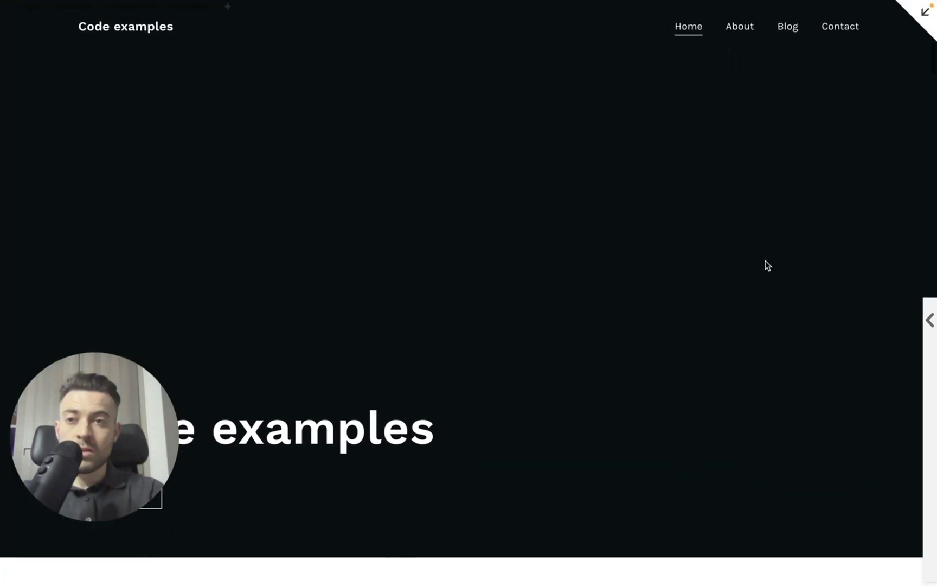
scroll(765, 261, up, 10)
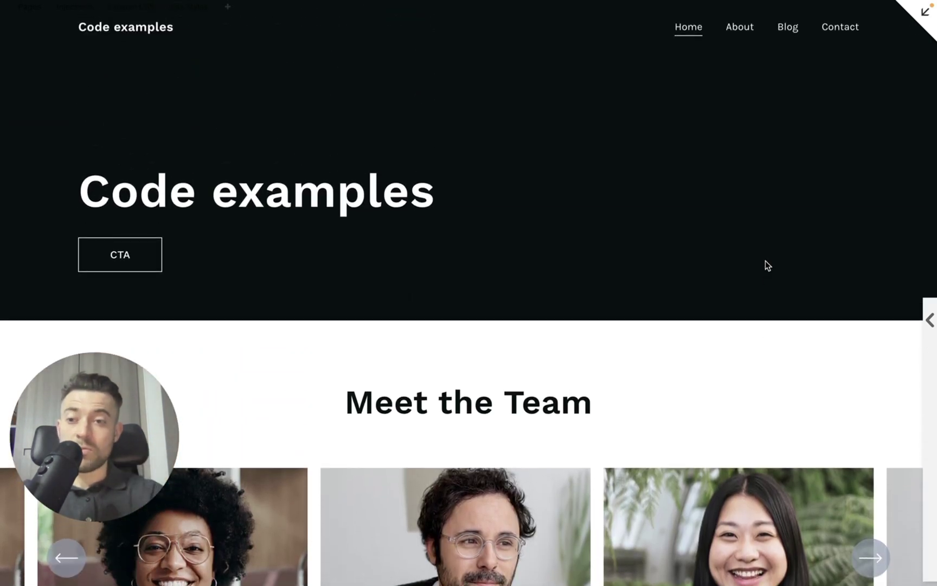
scroll(765, 261, up, 5)
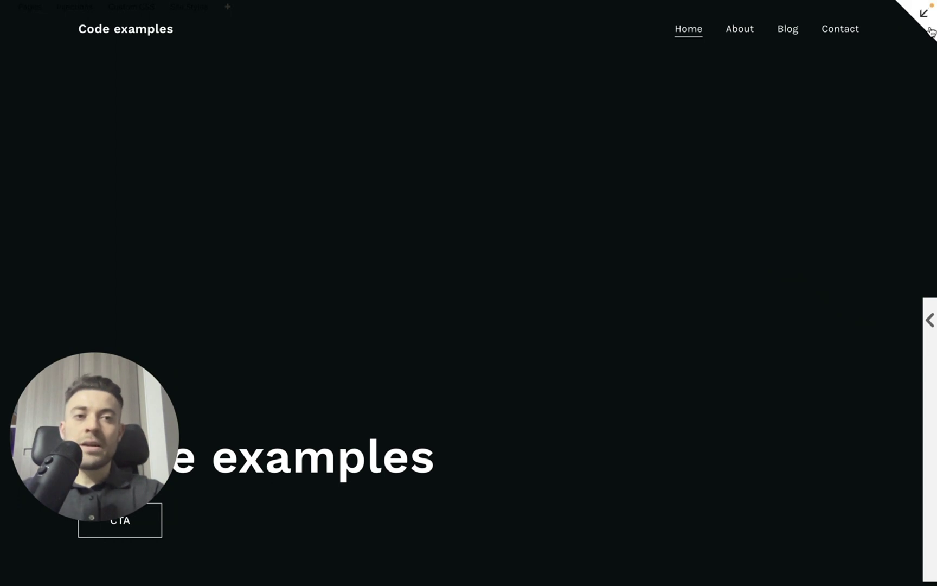
Review the header style list, leave it on Dynamic, then select the hero section
click(925, 11)
click(363, 33)
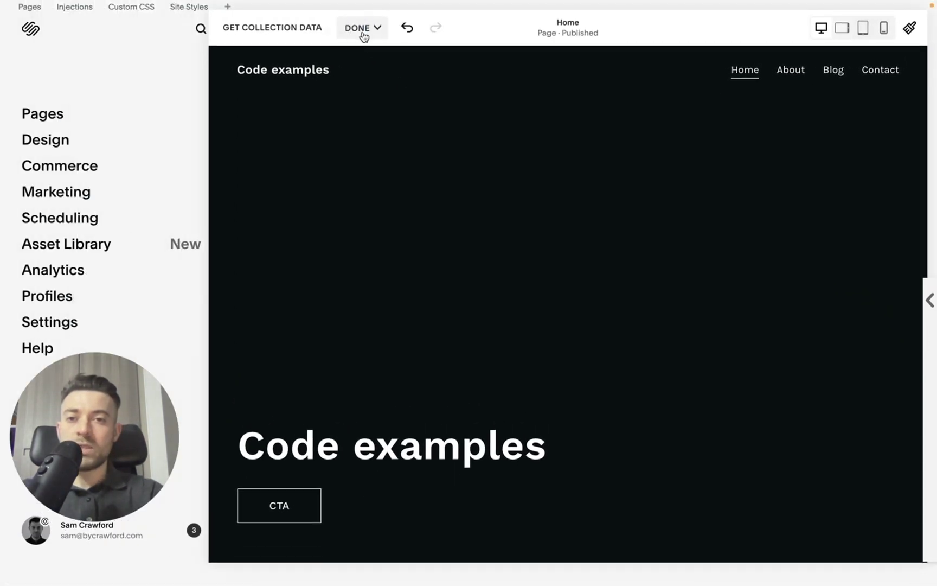
click(433, 55)
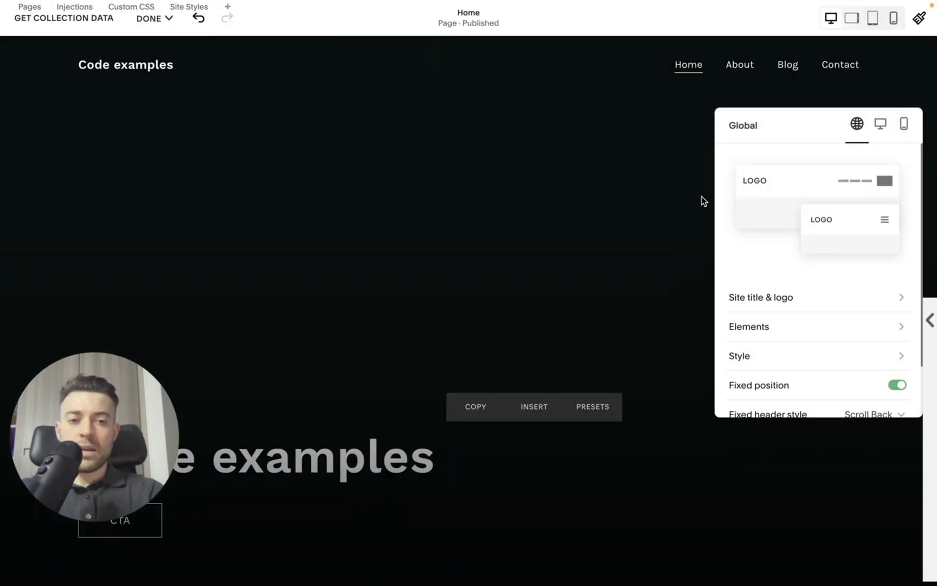
scroll(819, 324, down, 2)
click(785, 314)
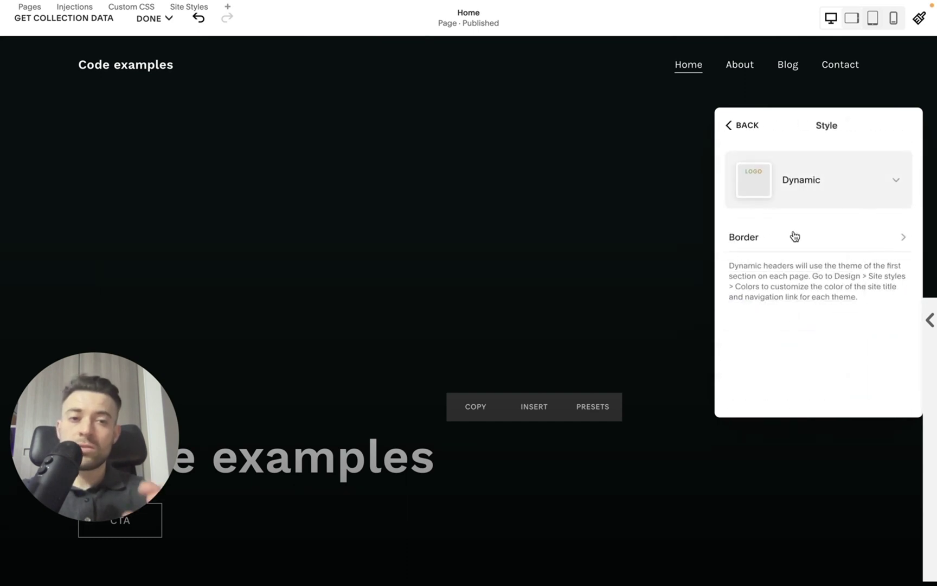
click(830, 194)
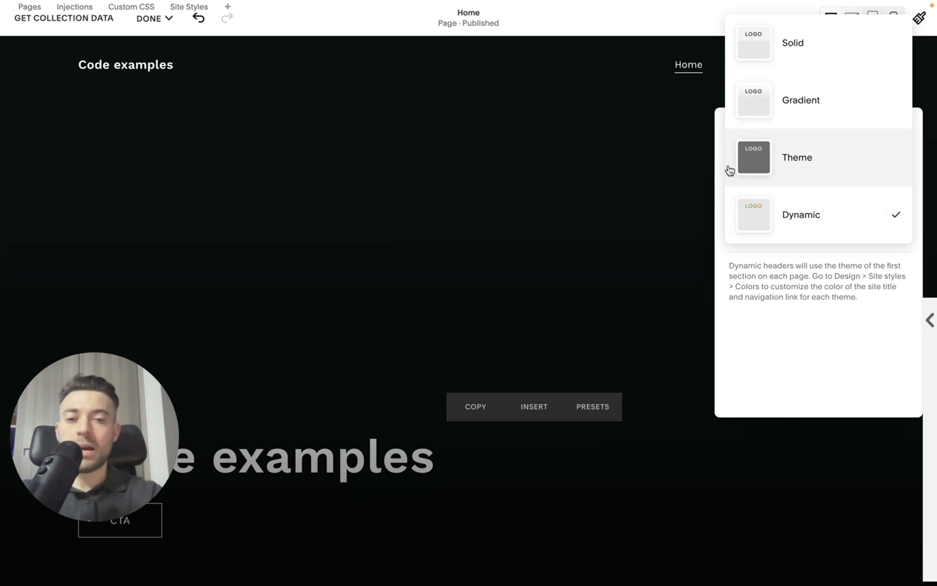
click(594, 211)
click(677, 135)
Set the hero section background to the purple wavy stock image with 0% overlay opacity
click(854, 126)
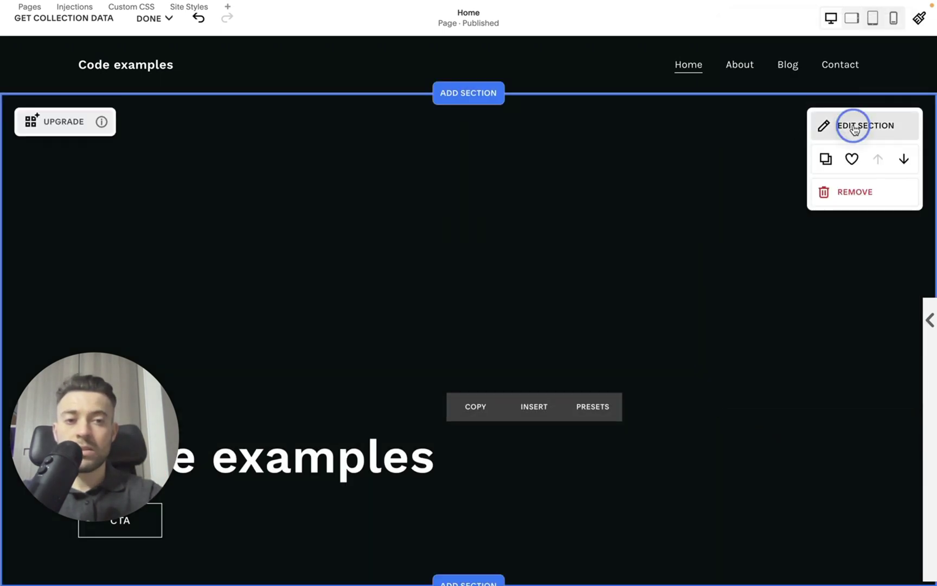
click(771, 252)
click(781, 347)
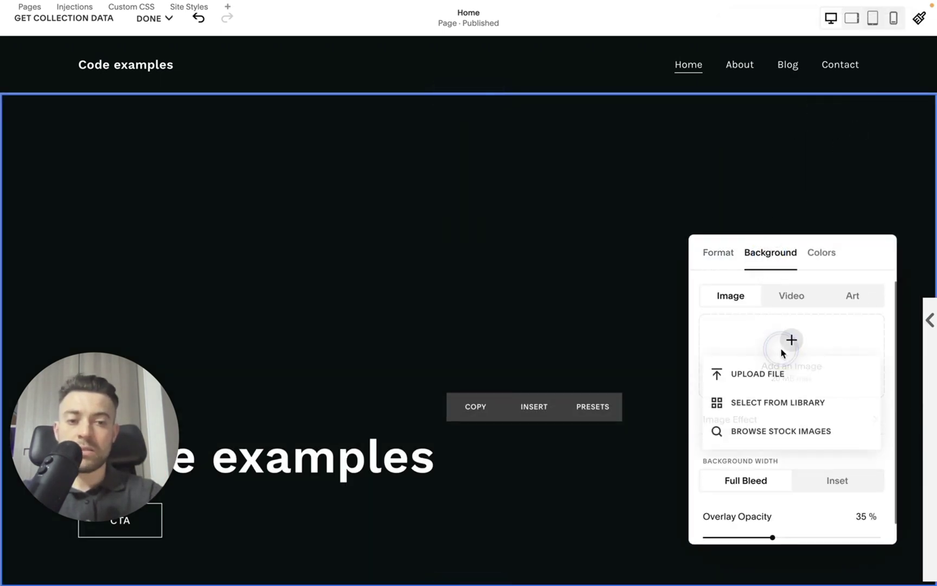
click(770, 430)
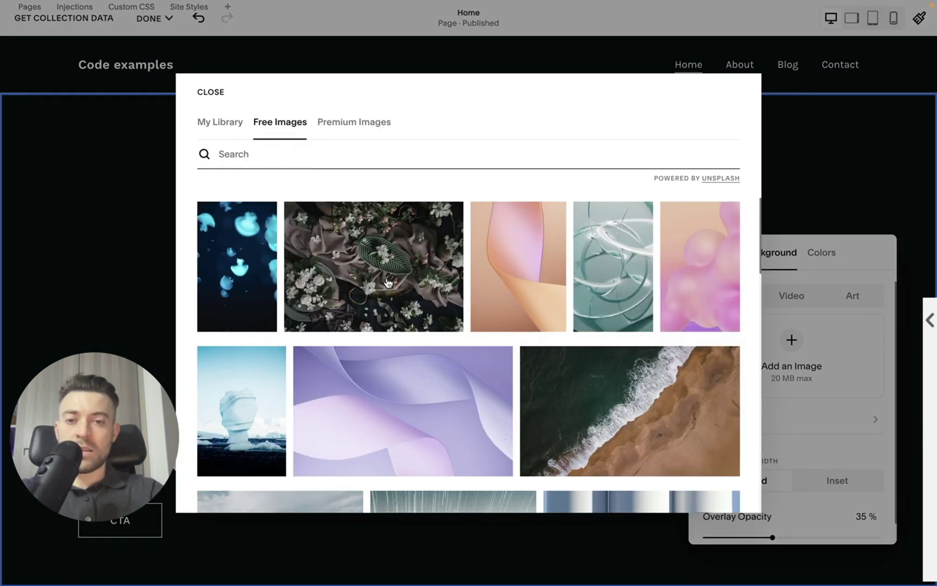
click(418, 435)
click(598, 377)
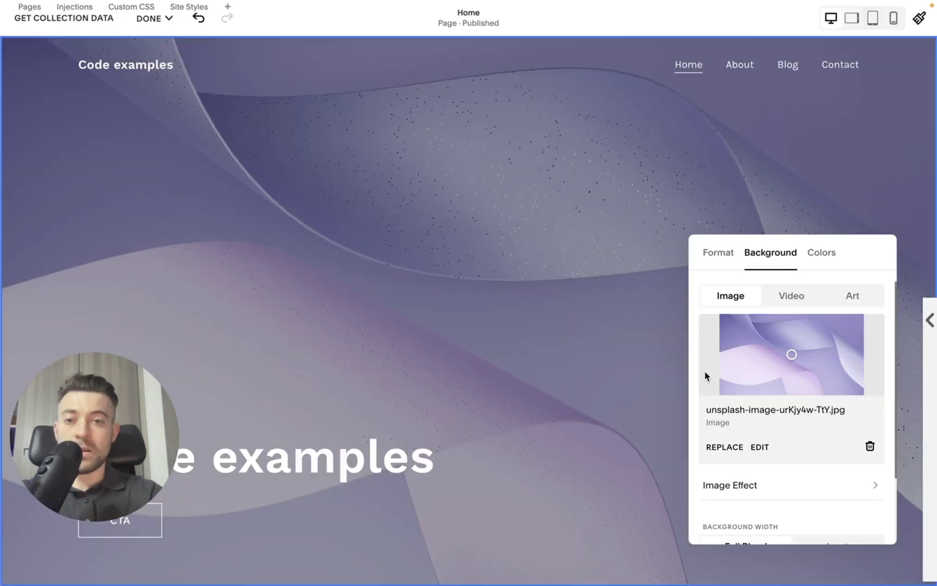
scroll(816, 393, down, 2)
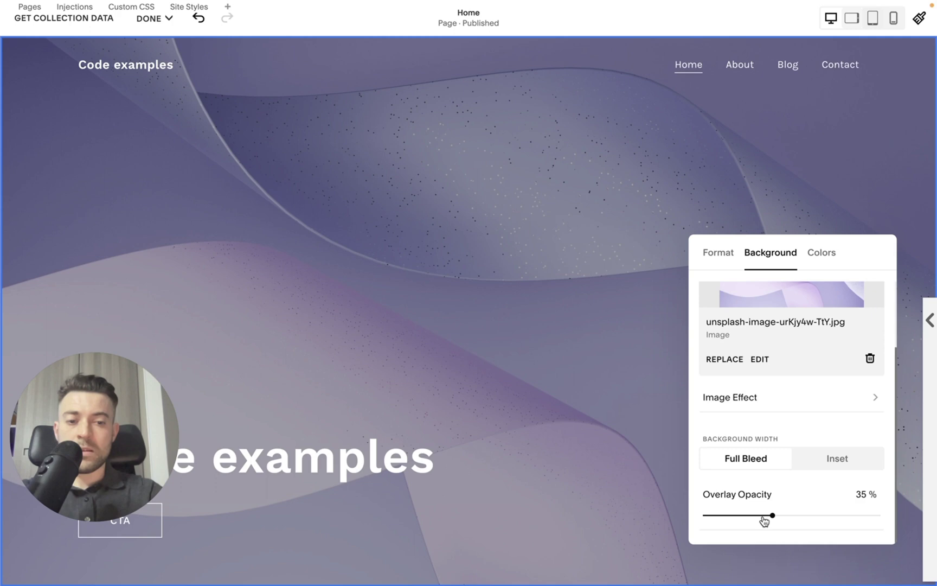
drag(766, 517, 665, 515)
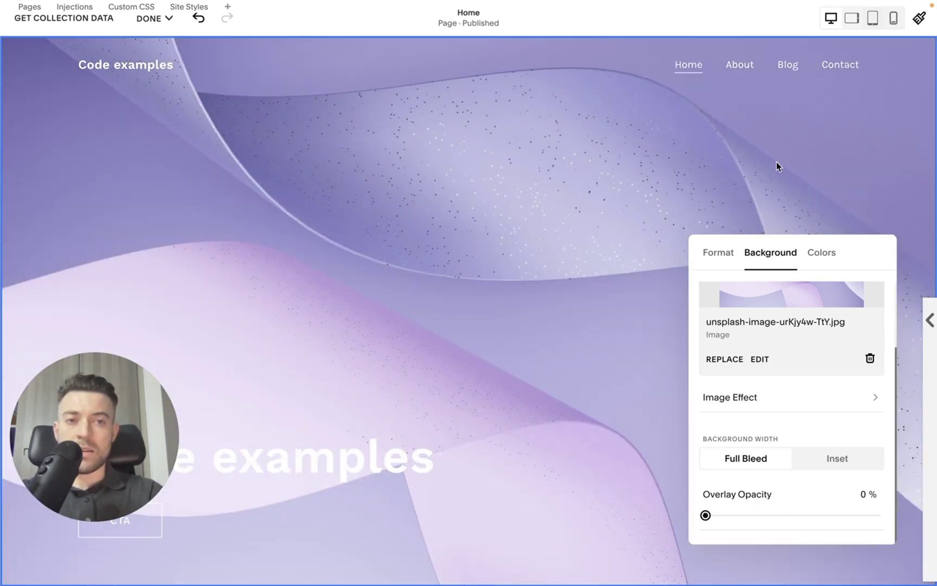
click(766, 71)
Change the fixed header style to Basic and save the edits
scroll(797, 304, down, 3)
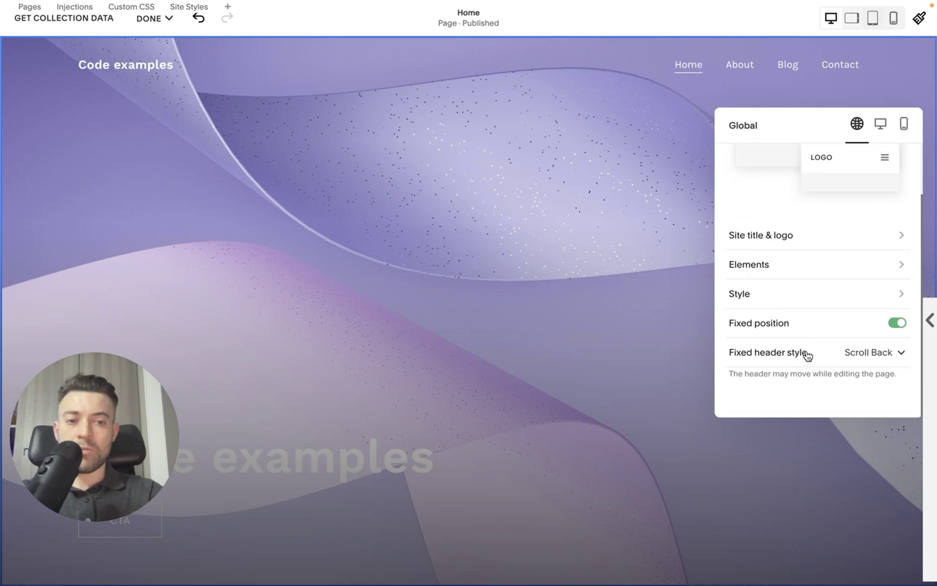
click(808, 354)
click(791, 321)
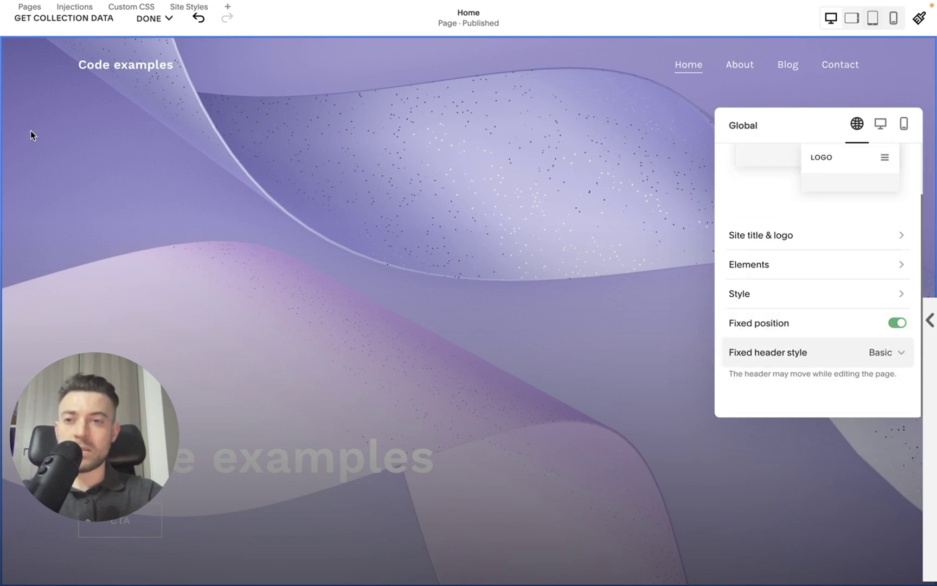
click(150, 19)
click(106, 56)
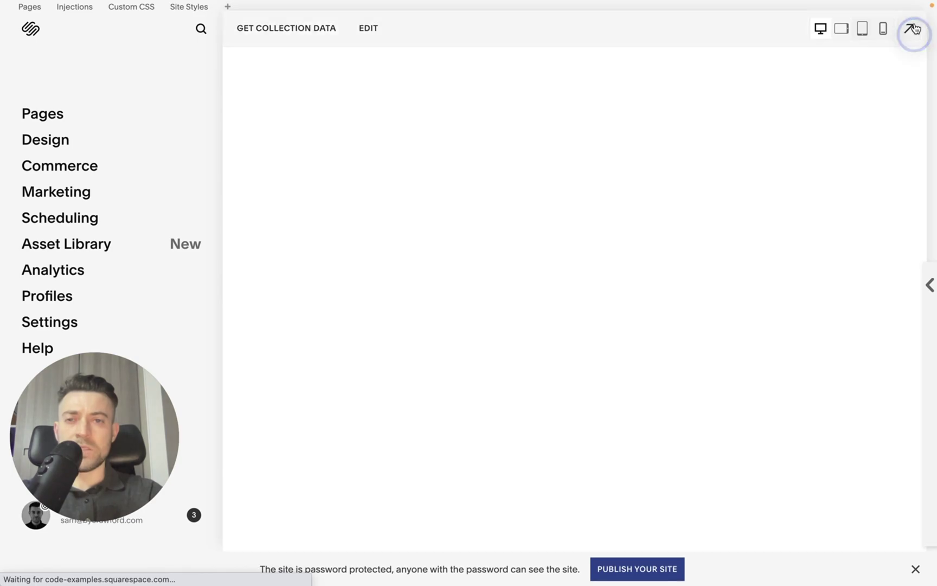
Preview the site full screen, scrolling down and up to check the header
click(913, 24)
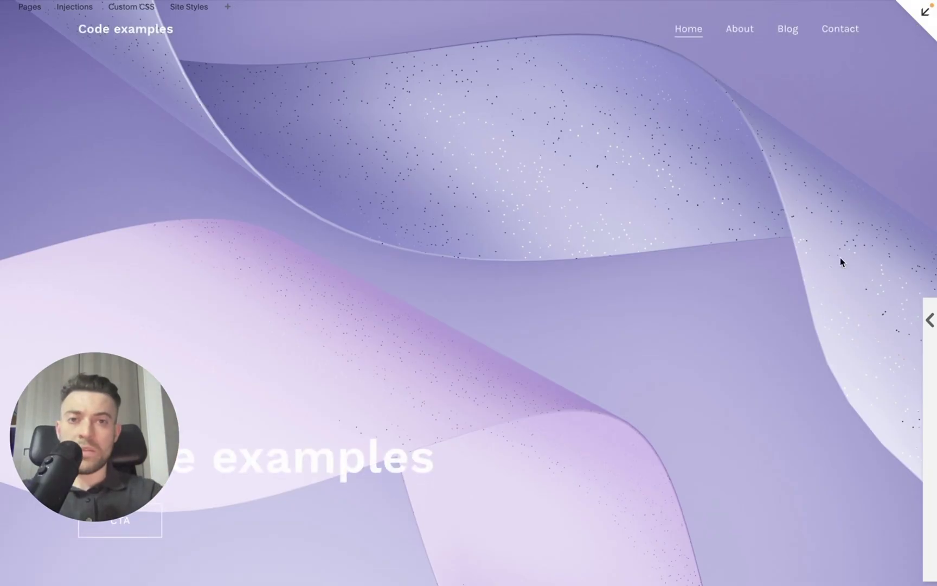
scroll(840, 258, down, 10)
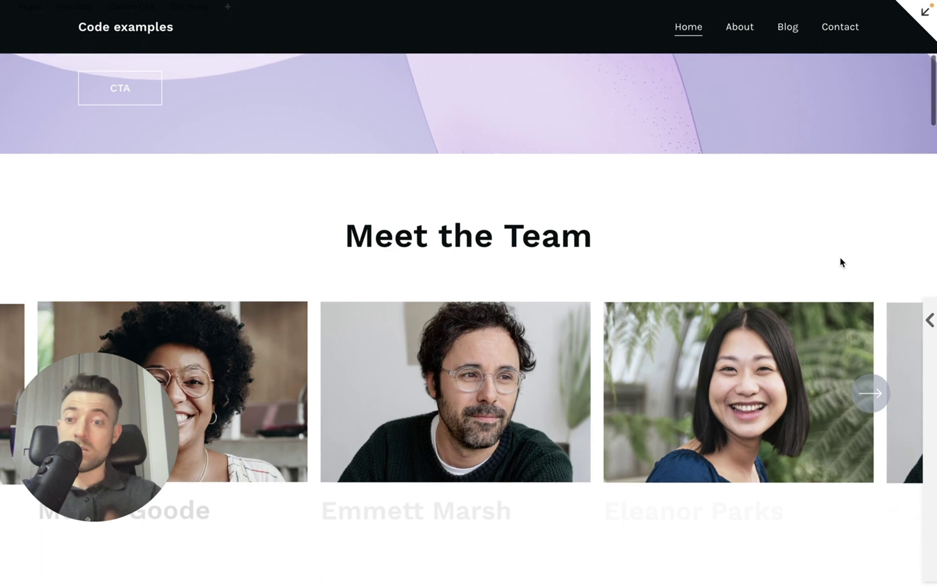
scroll(841, 263, up, 10)
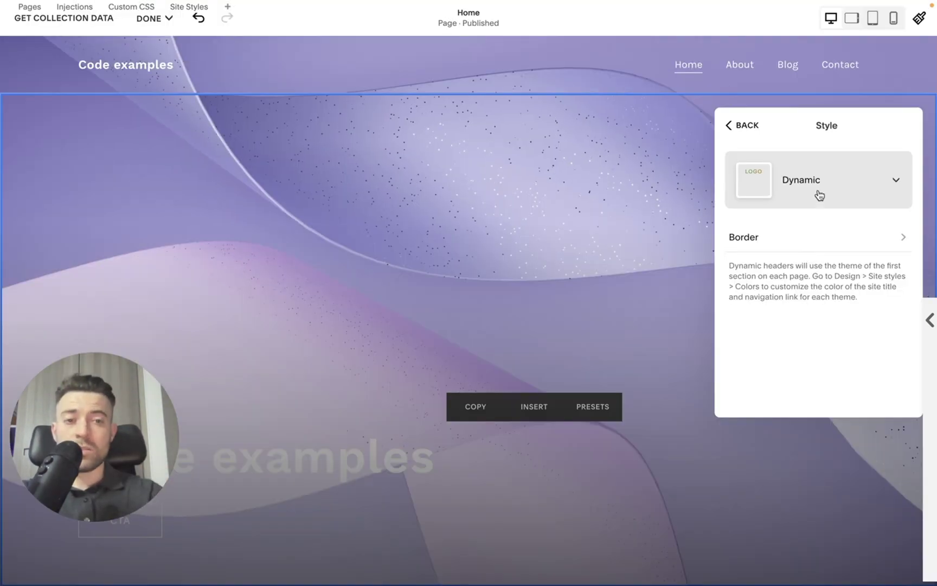
Switch the header to Theme style with the grey Bright 2 theme, then save
click(820, 195)
click(812, 176)
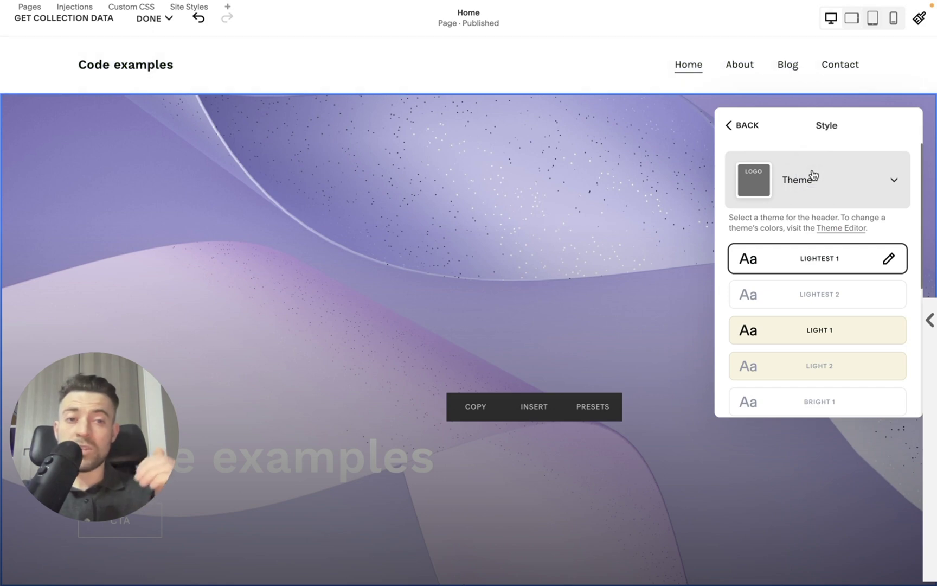
scroll(802, 315, down, 5)
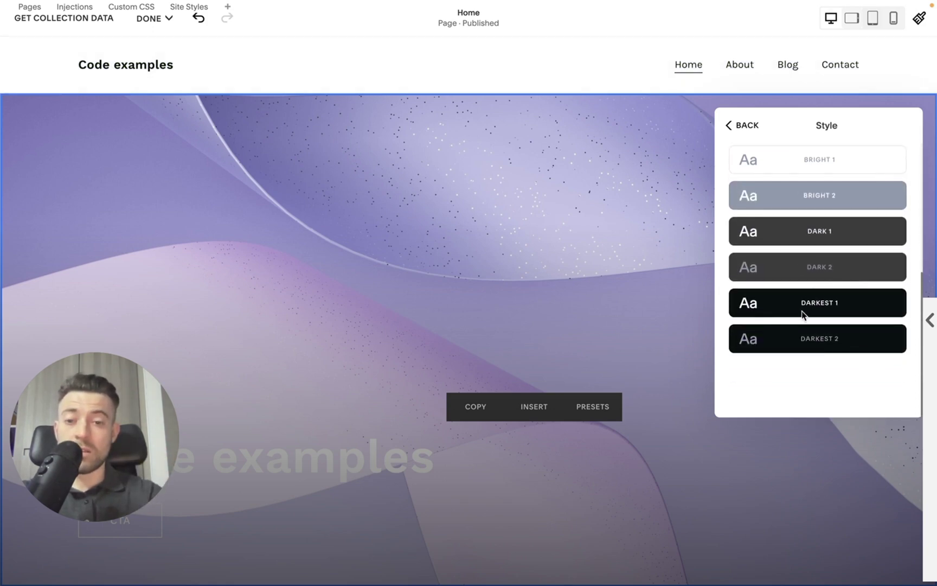
scroll(803, 315, up, 5)
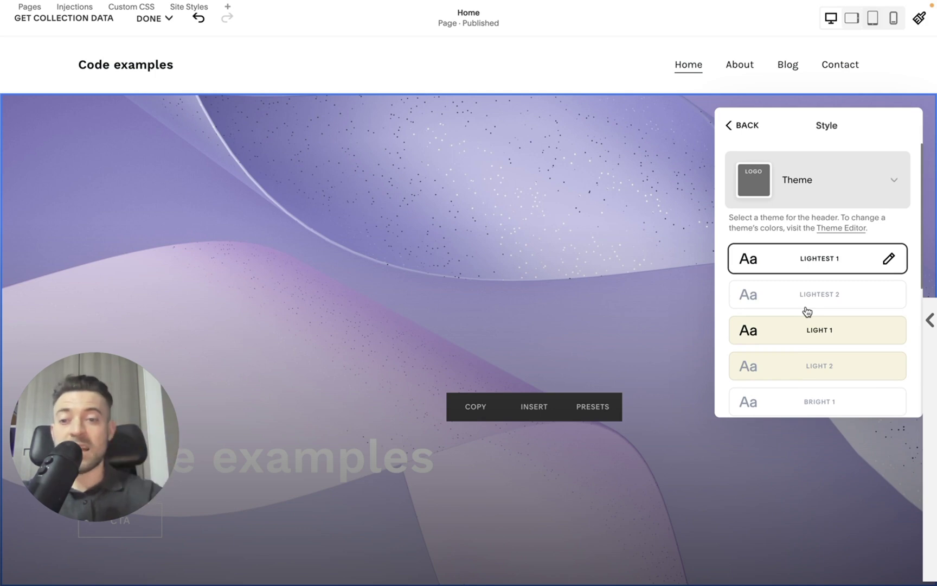
click(822, 294)
click(820, 325)
click(820, 358)
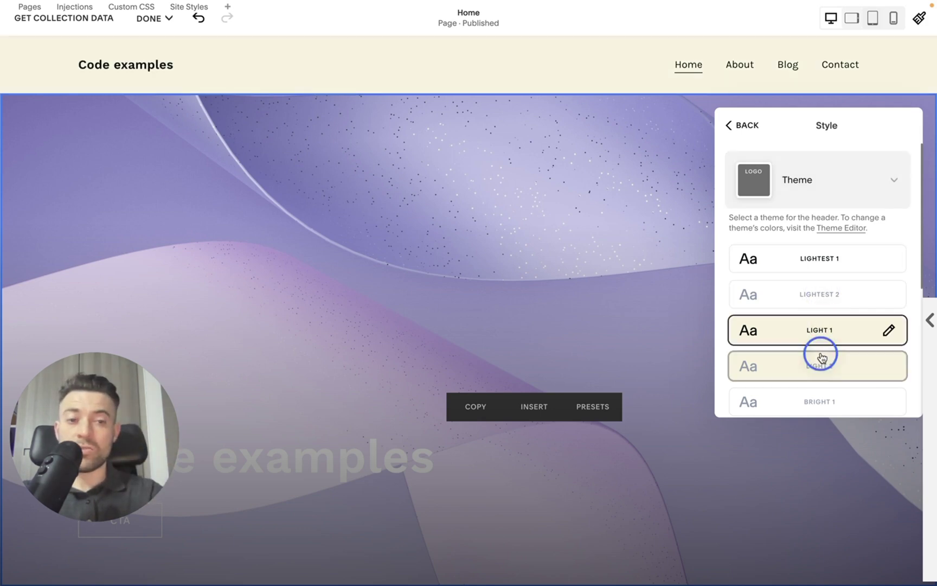
click(817, 400)
scroll(817, 400, down, 3)
click(822, 354)
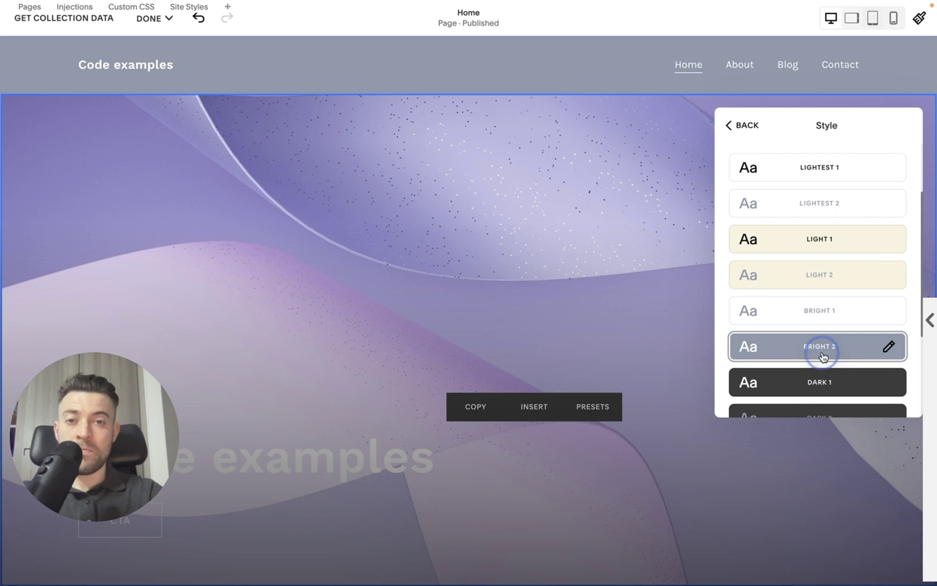
click(154, 19)
click(138, 62)
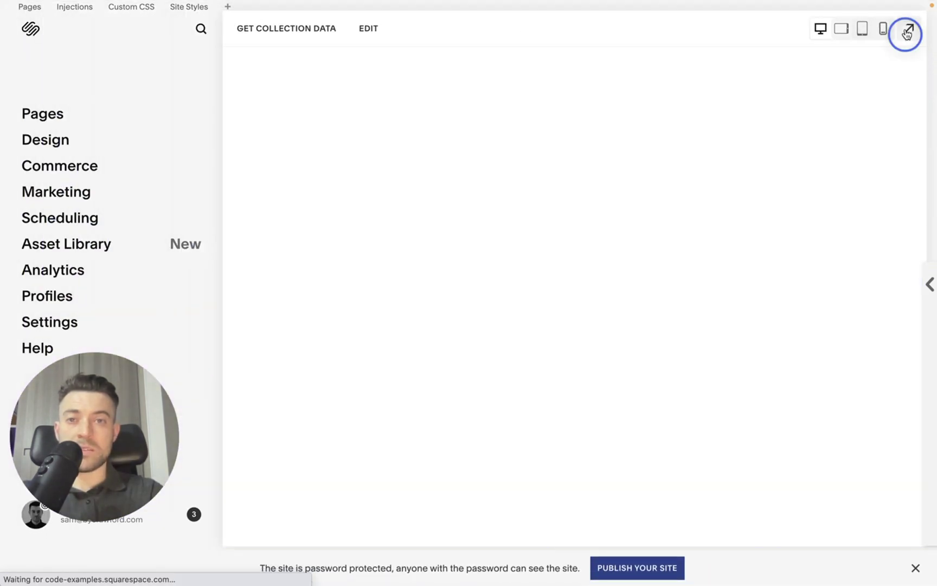
Scroll the full-screen preview down and up to confirm the grey header stays fixed
click(907, 33)
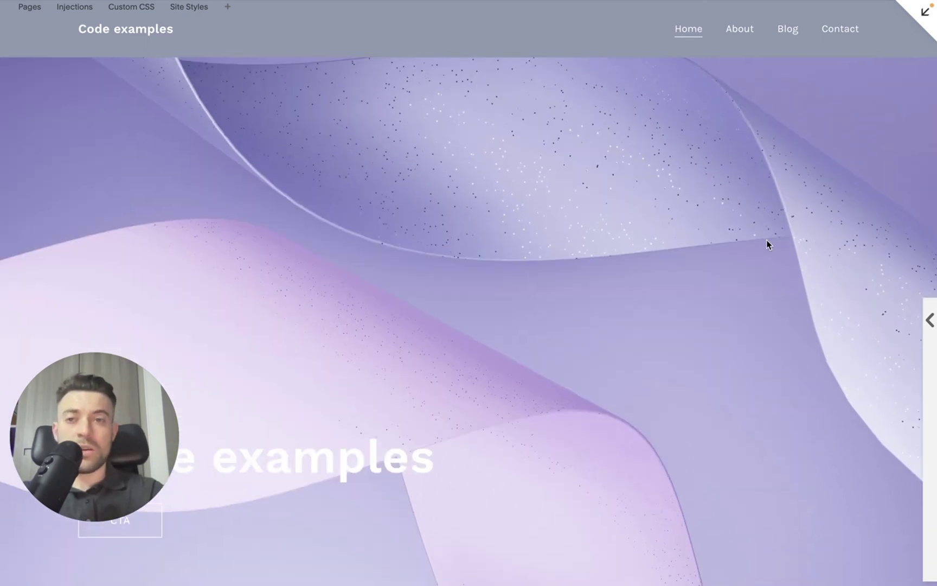
scroll(766, 244, down, 5)
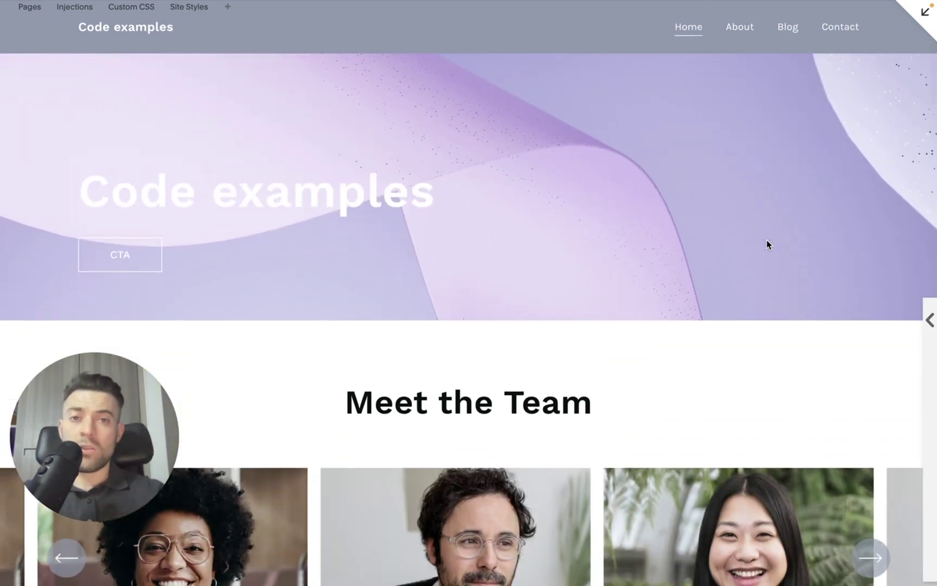
scroll(767, 240, up, 5)
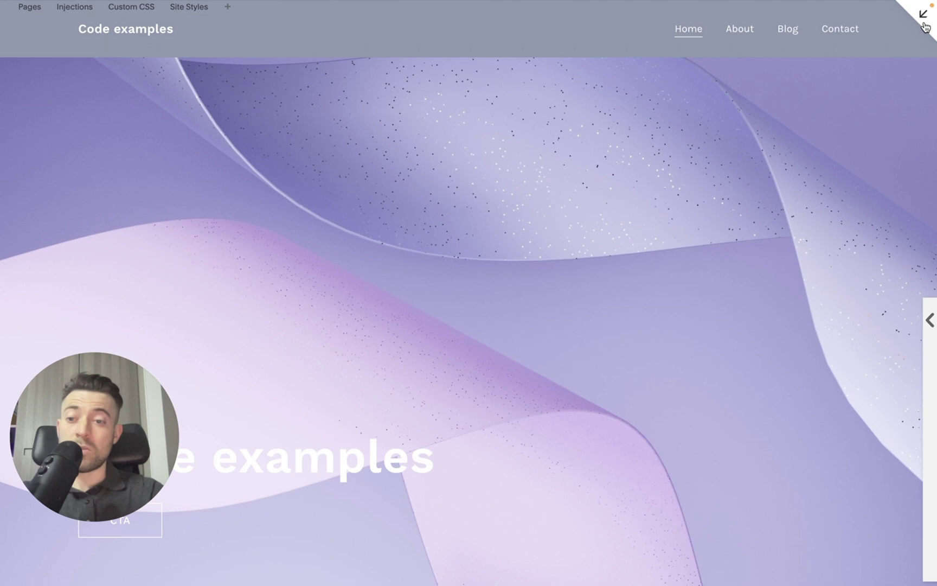
click(924, 15)
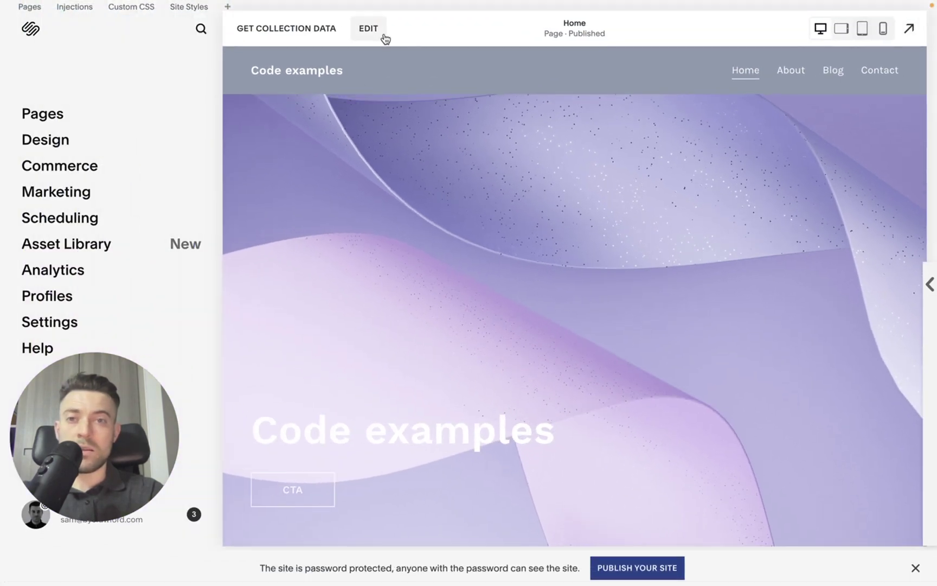
Switch the header to the Gradient style at 75% opacity
click(379, 34)
click(592, 55)
click(813, 183)
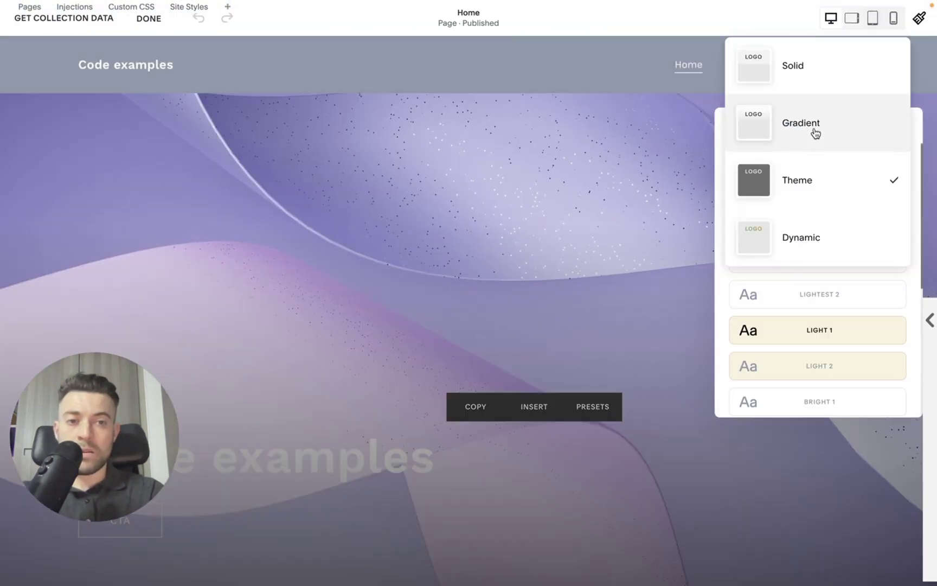
click(815, 130)
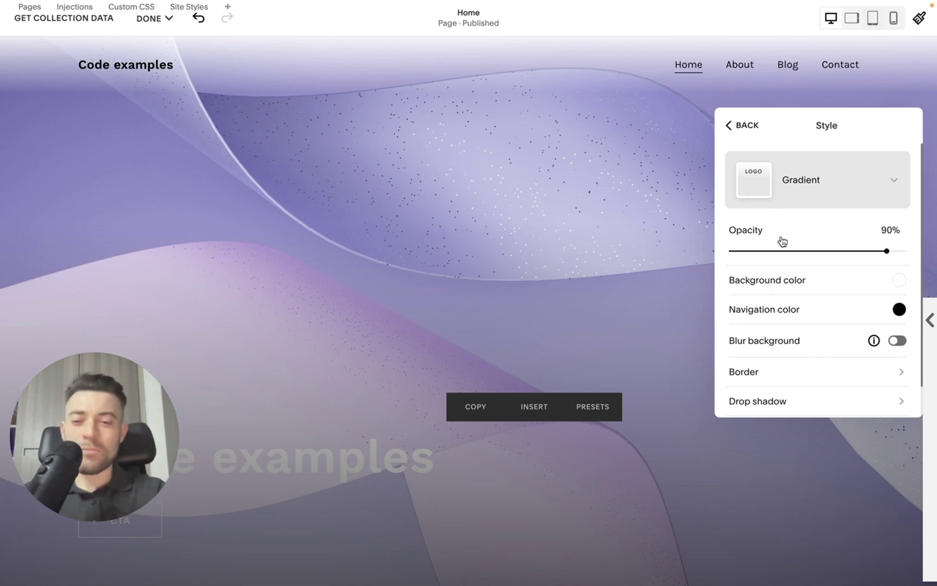
drag(887, 250, 931, 255)
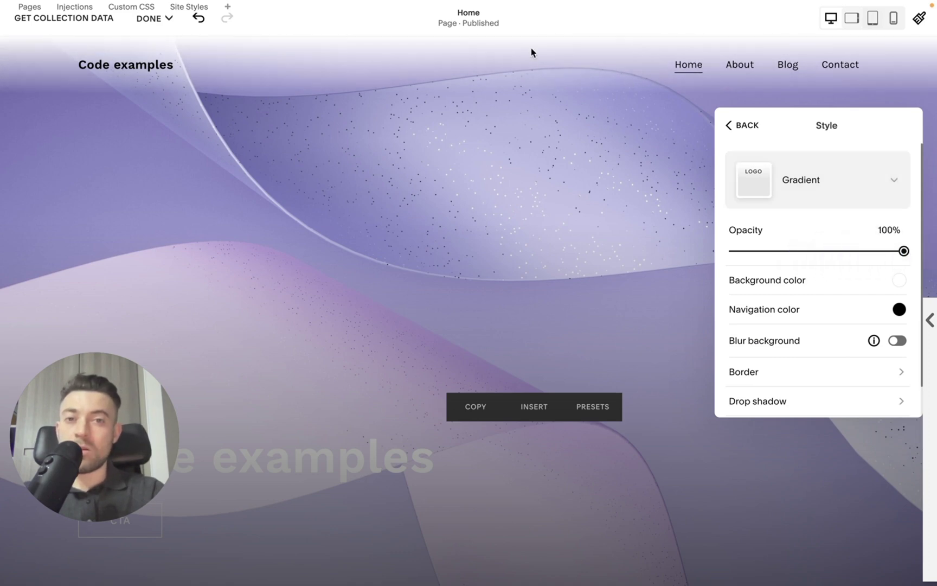
drag(841, 248, 860, 251)
Set the header background to the custom bright yellow #FFFF14
click(821, 285)
click(792, 138)
click(830, 283)
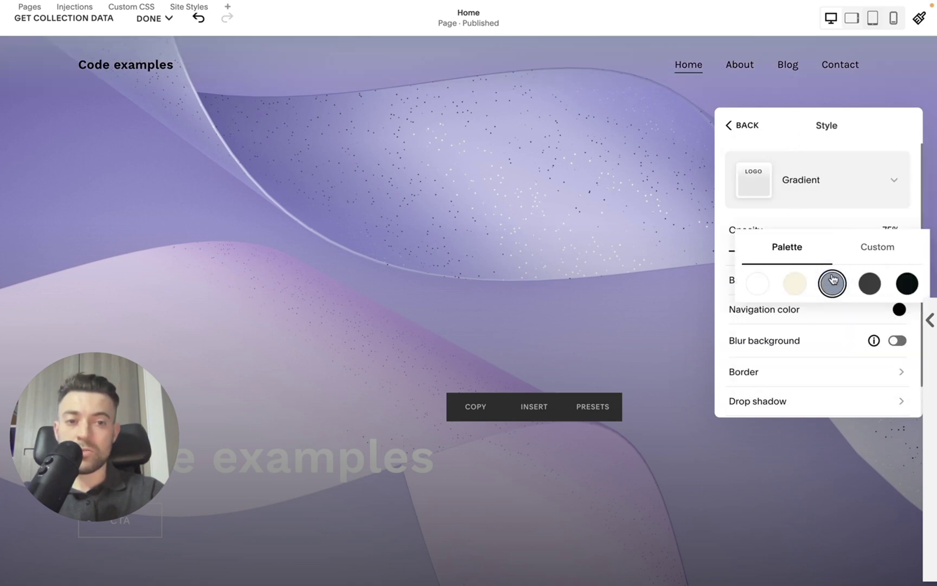
click(871, 283)
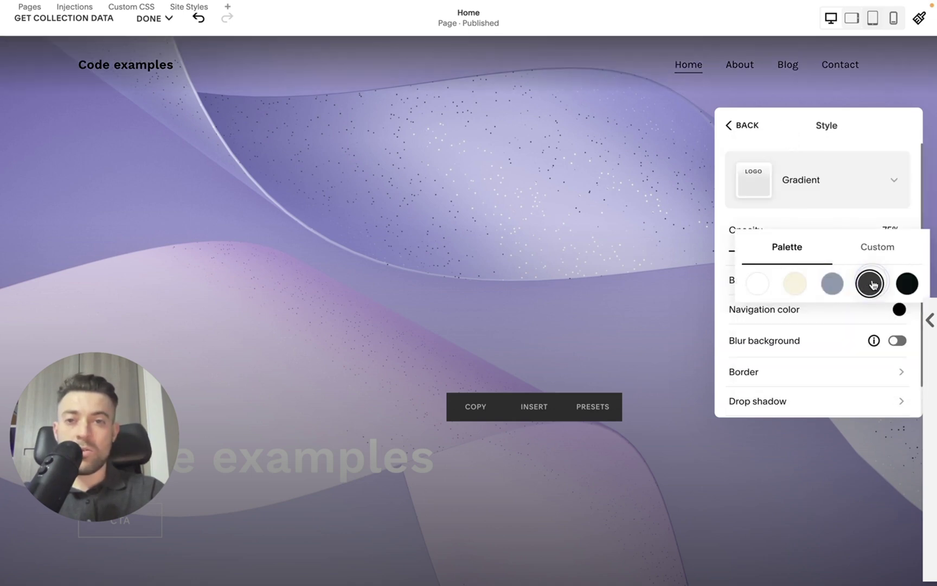
click(893, 174)
click(832, 165)
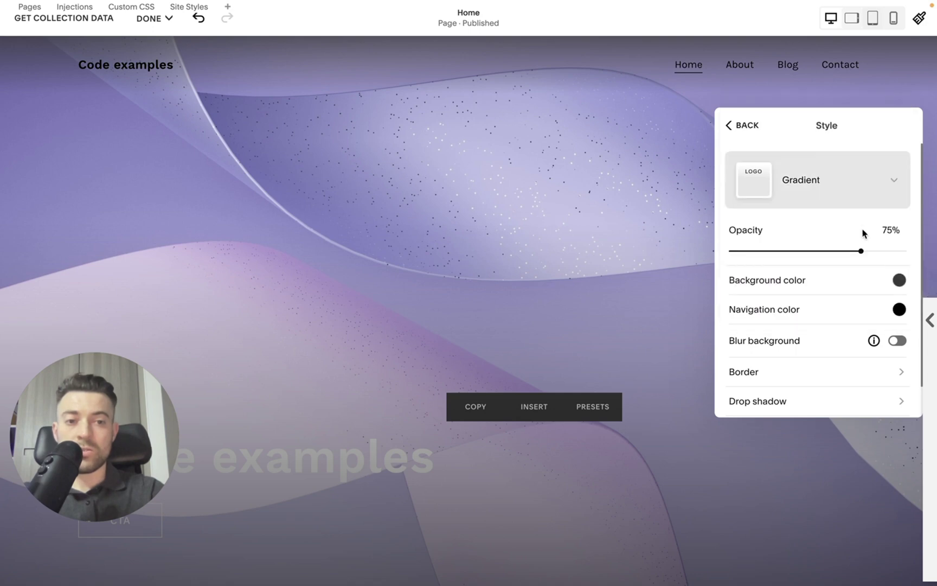
drag(851, 132, 786, 131)
click(834, 280)
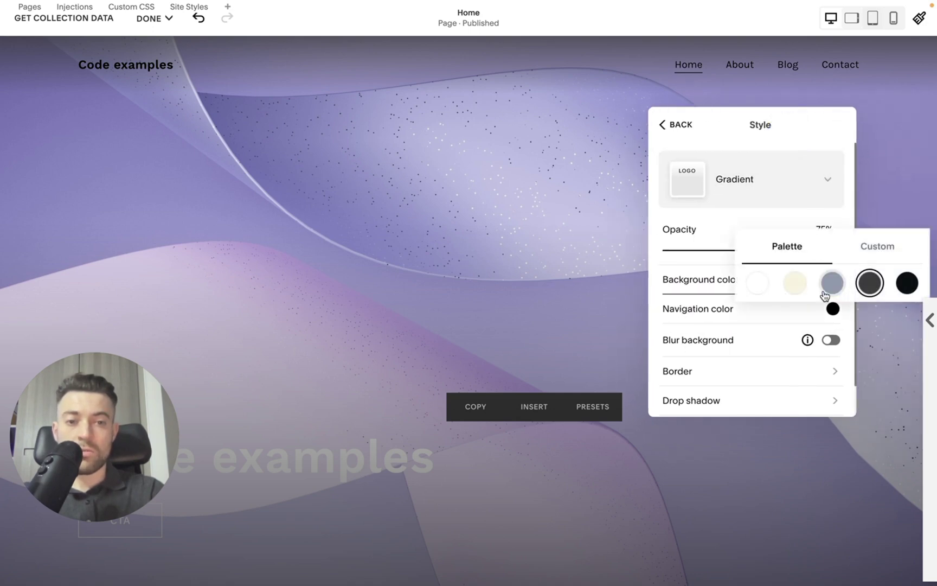
click(879, 247)
drag(862, 230, 909, 181)
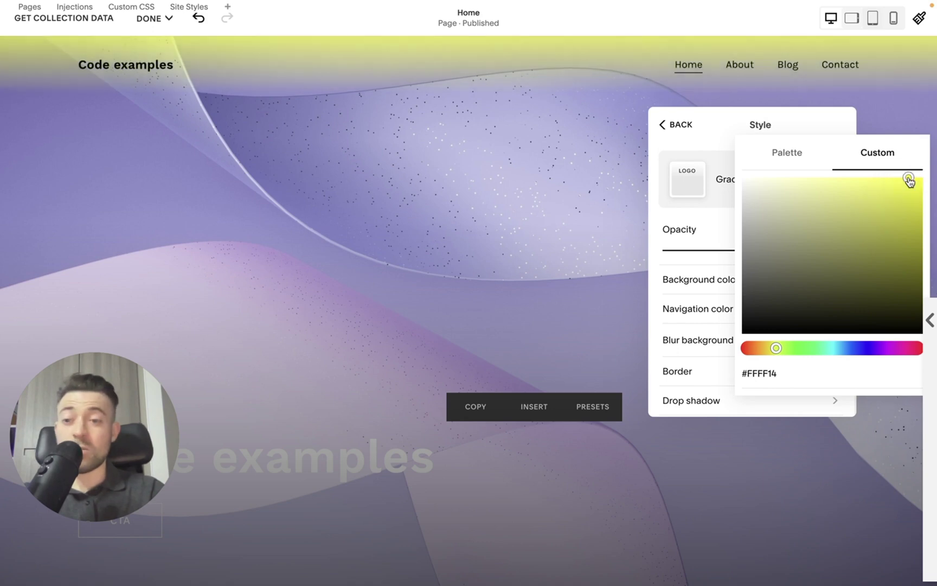
click(785, 373)
click(812, 120)
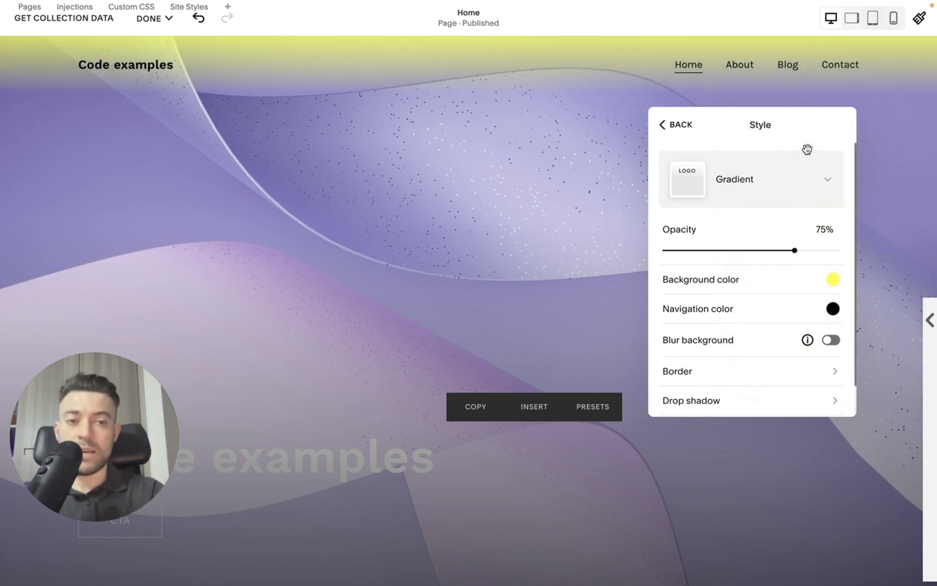
Make the site title and navigation links white, leaving background blur off
click(833, 311)
click(790, 179)
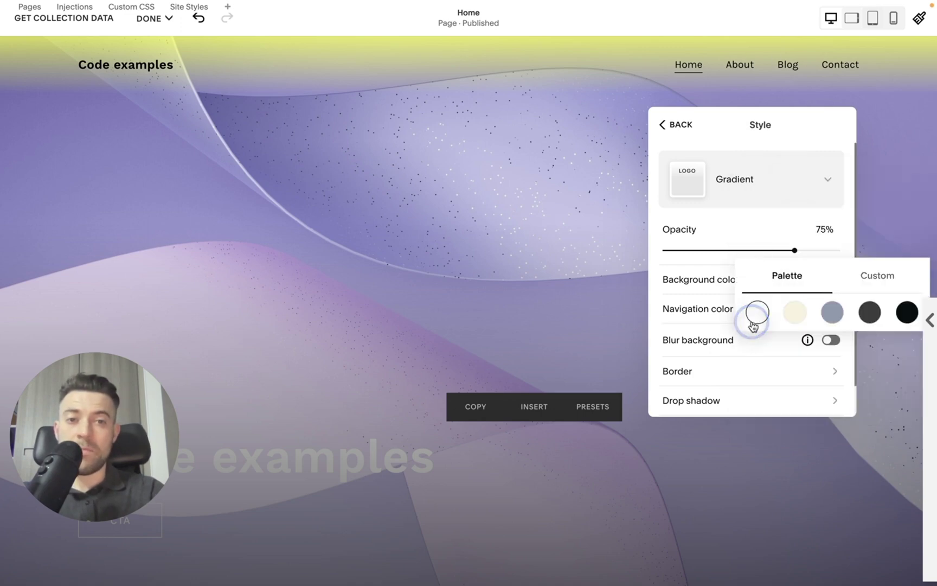
click(757, 312)
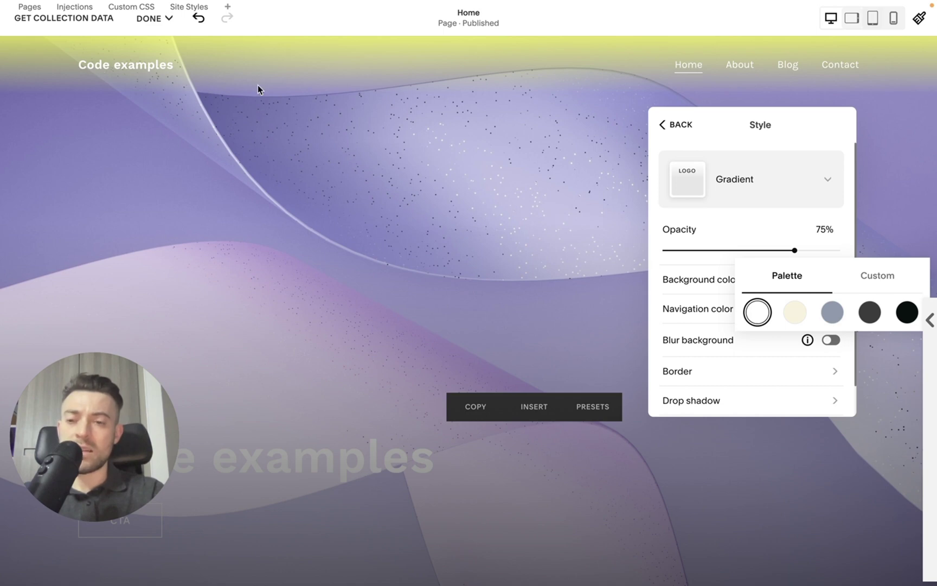
click(830, 340)
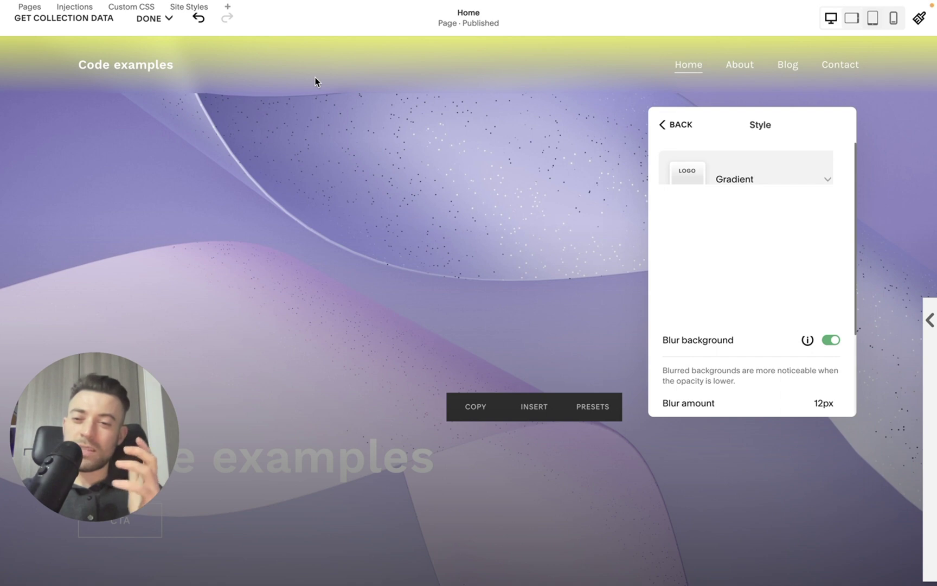
click(833, 341)
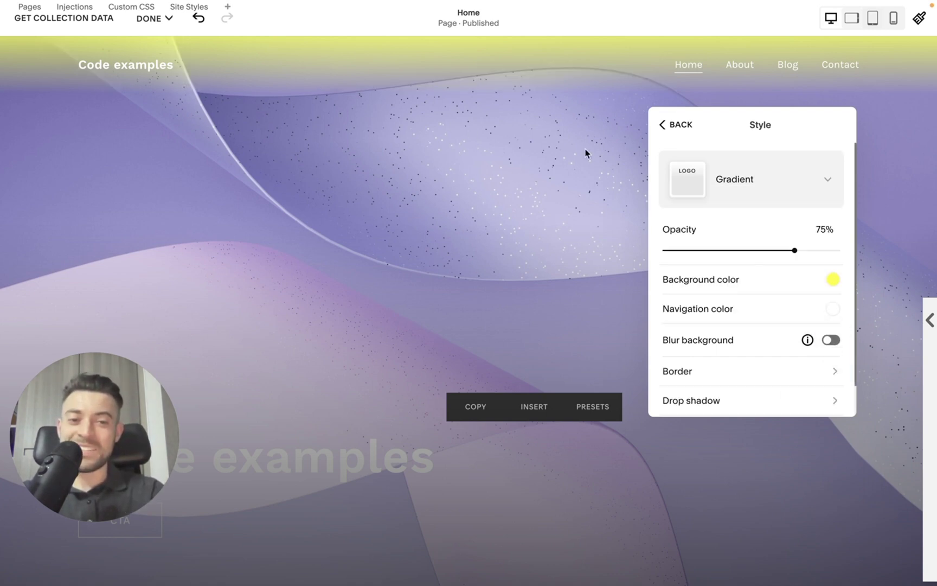
Enable a thin (S) black border on the header's top and bottom edges
scroll(776, 358, down, 1)
click(767, 335)
click(823, 169)
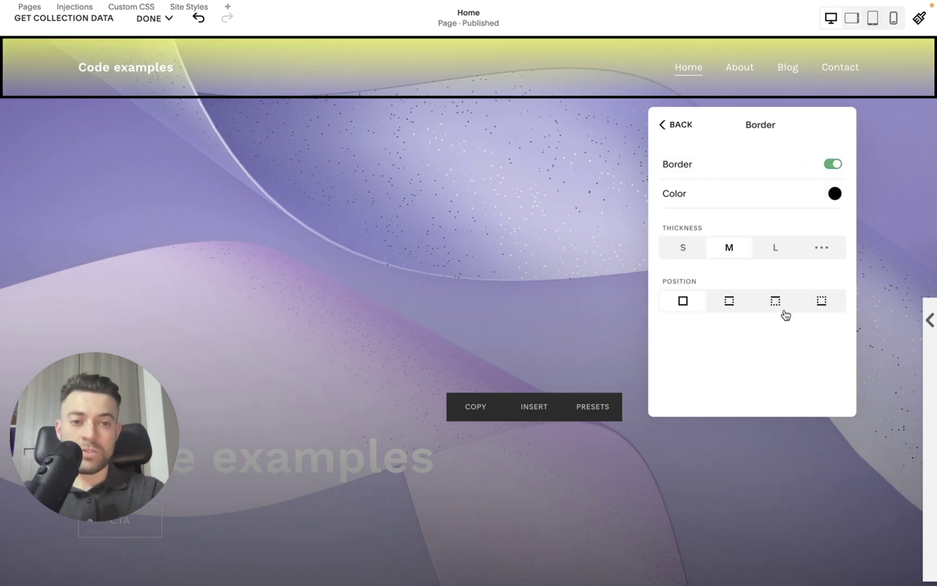
click(781, 307)
click(733, 306)
click(830, 302)
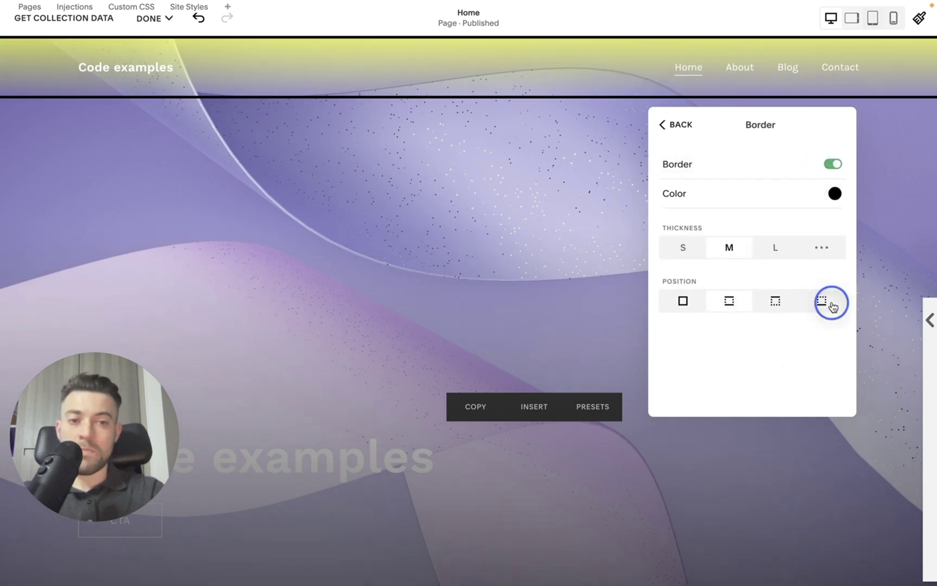
click(730, 312)
click(683, 248)
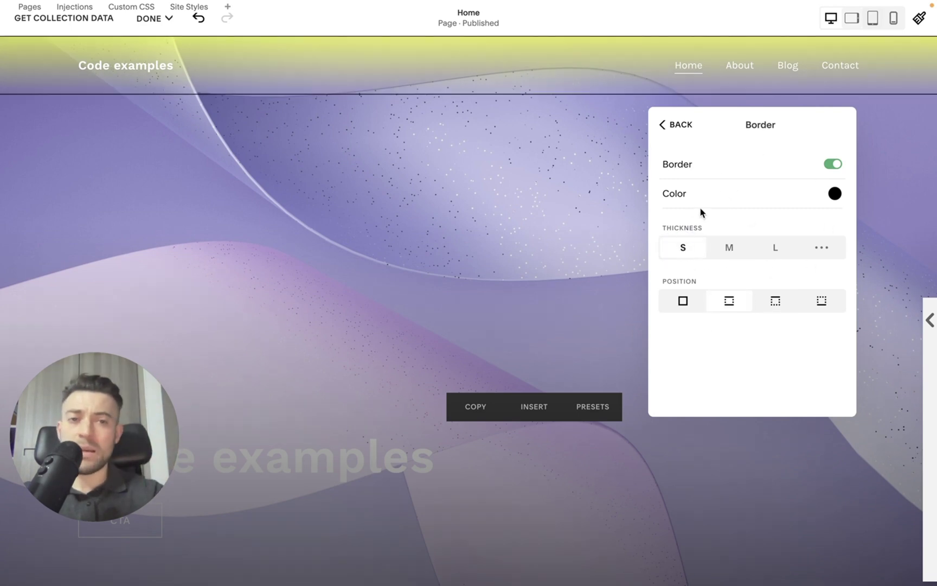
click(676, 124)
click(776, 175)
Switch the header to the Solid style with a white background
click(786, 136)
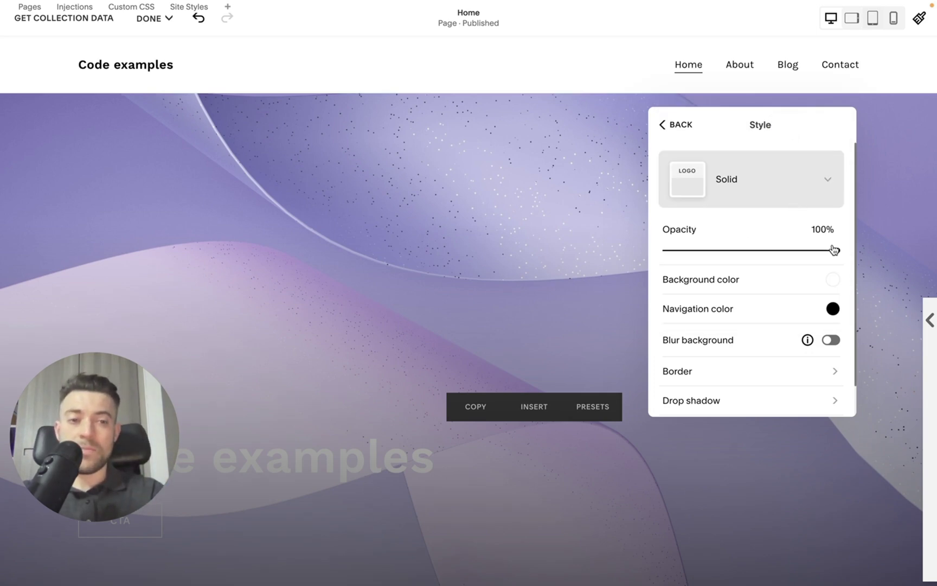
drag(836, 249, 903, 251)
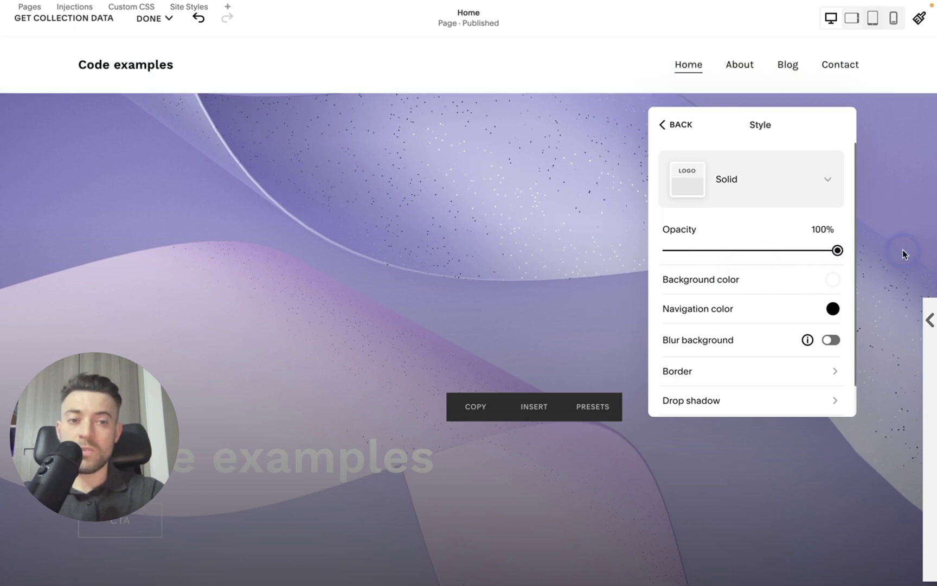
click(830, 281)
click(789, 154)
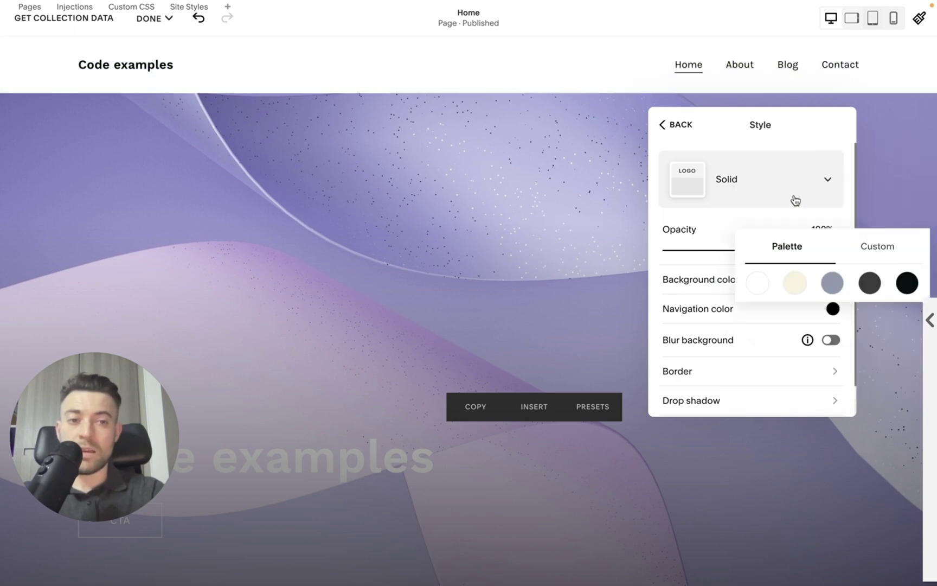
click(832, 282)
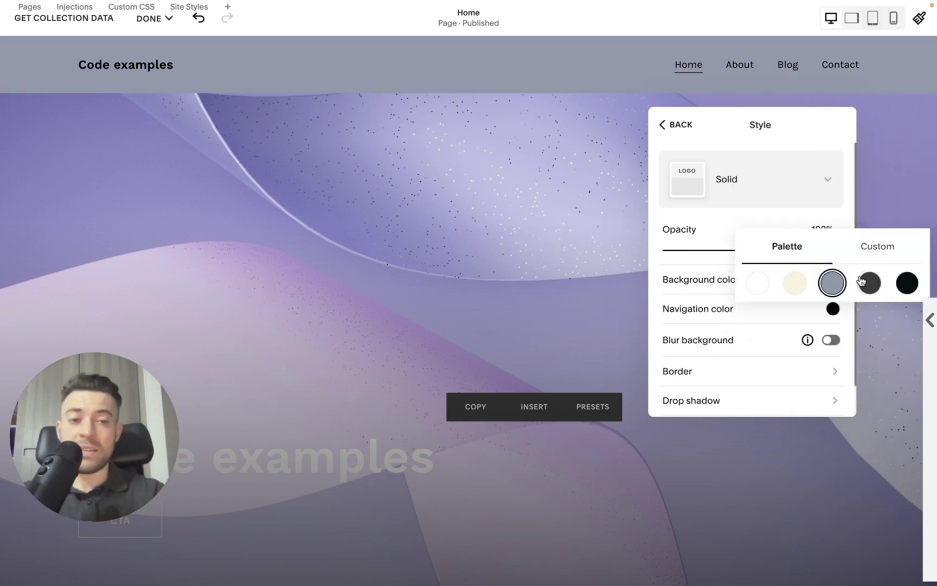
click(757, 283)
Make navigation red #FF0000, enable background blur, and set opacity 42% and blur 15px
click(693, 305)
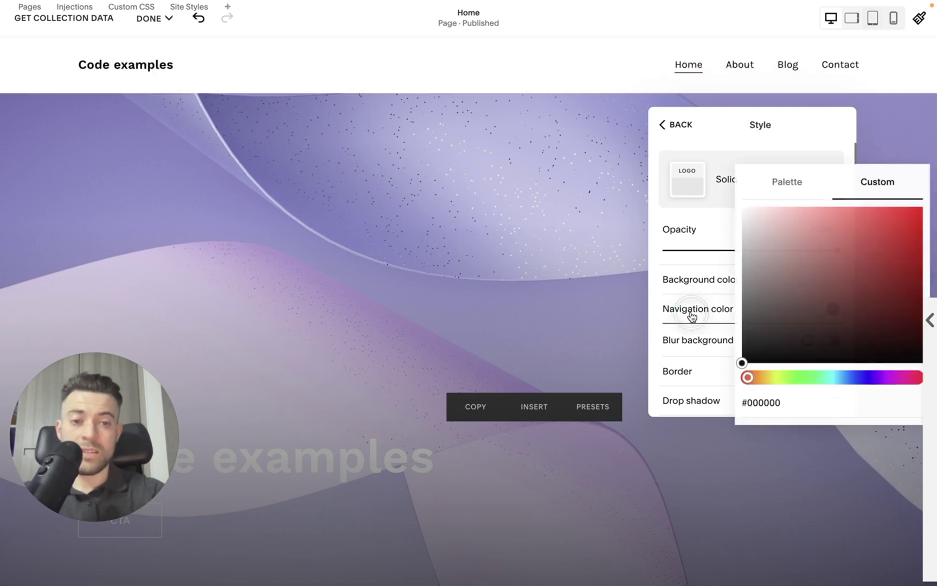
drag(901, 213, 932, 201)
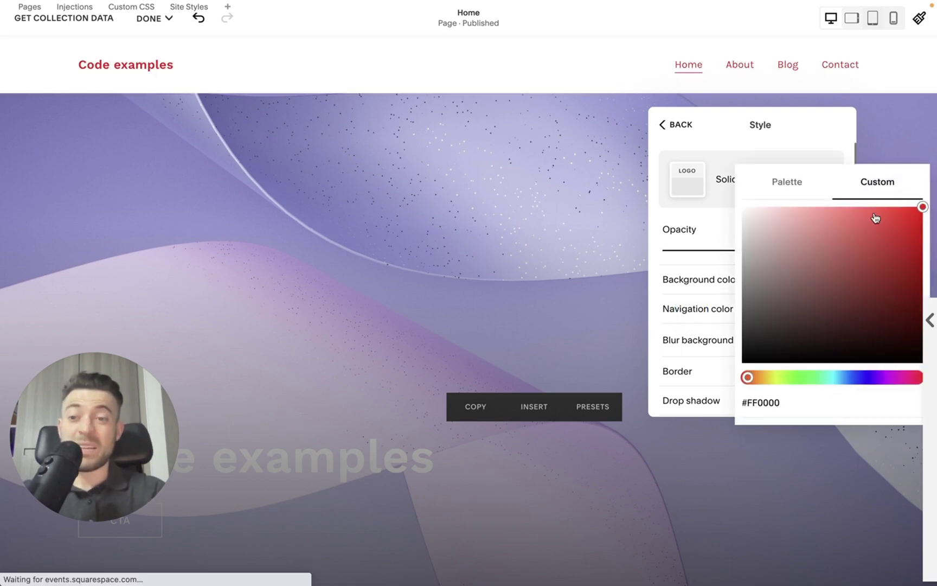
click(704, 348)
click(833, 341)
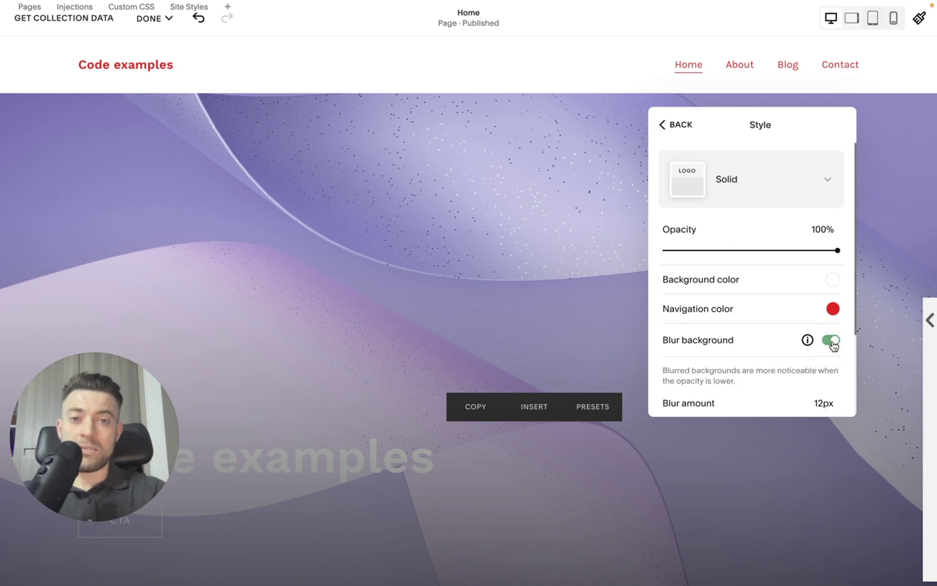
drag(839, 250, 737, 253)
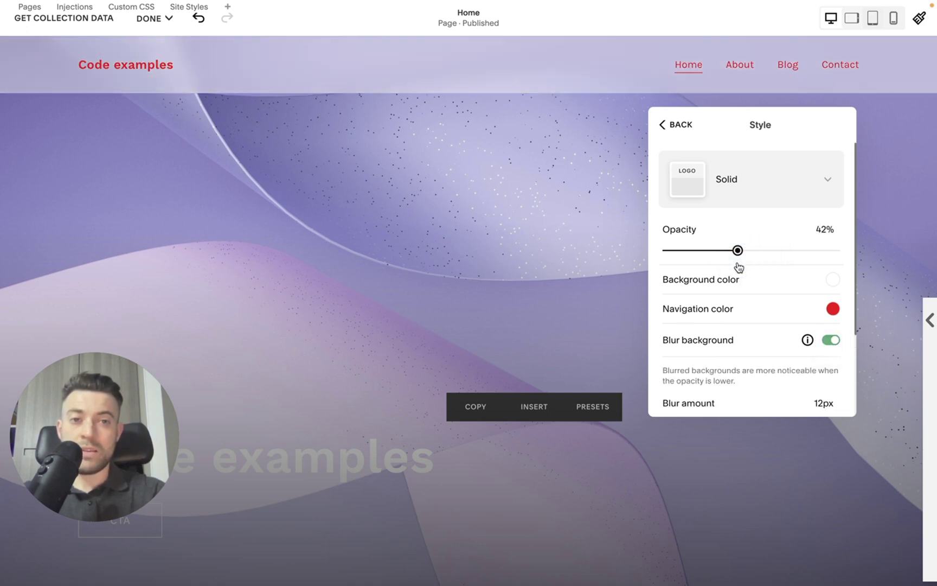
scroll(737, 266, down, 2)
mouse_move(702, 355)
mouse_down()
mouse_move(874, 352)
mouse_move(581, 377)
mouse_move(840, 358)
mouse_move(708, 363)
mouse_up()
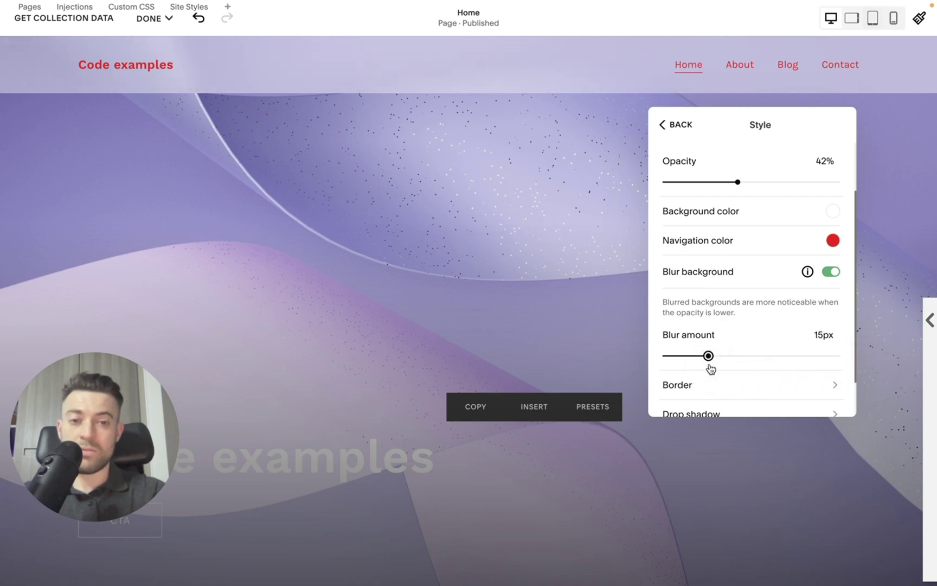
scroll(777, 369, down, 1)
Add a thin (S) black border along only the bottom edge of the header
click(774, 339)
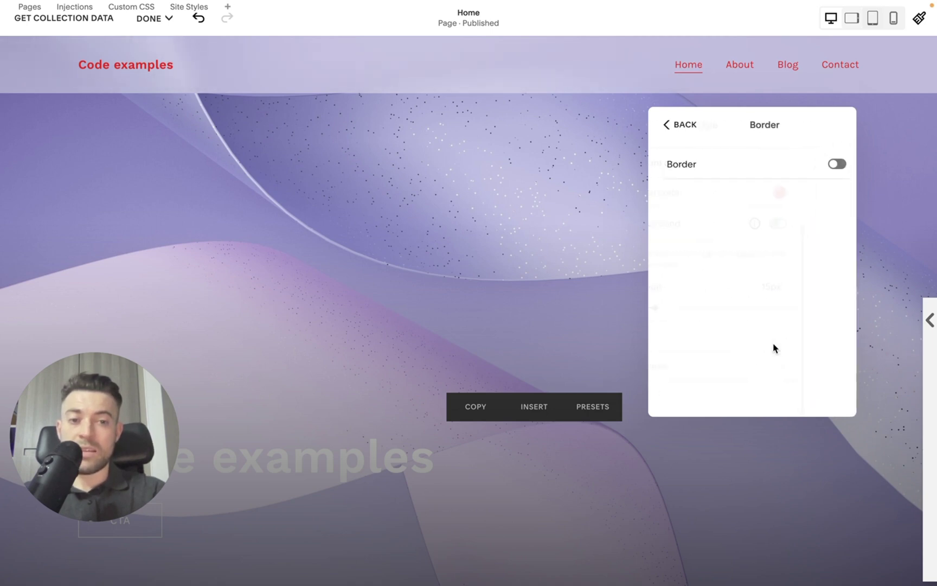
click(830, 171)
click(824, 302)
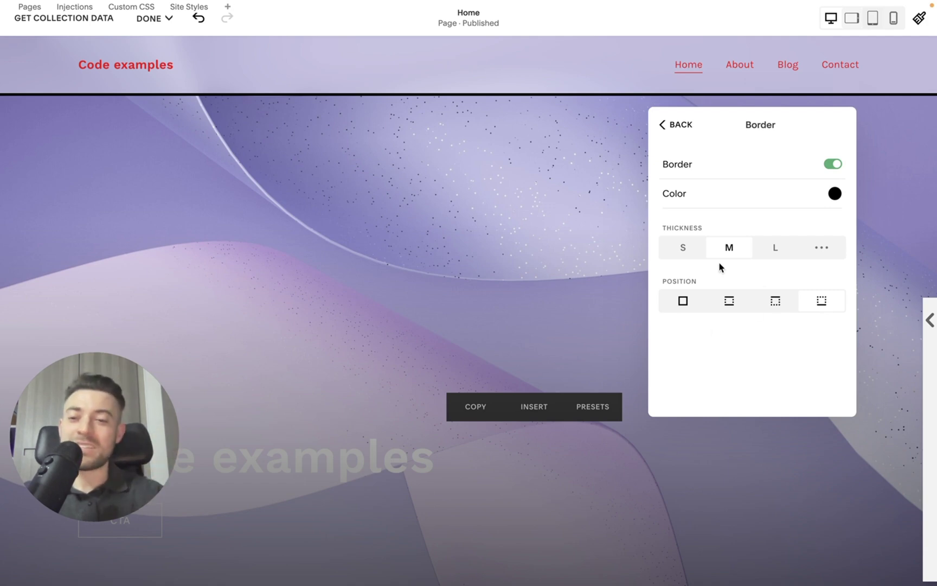
click(688, 256)
click(685, 125)
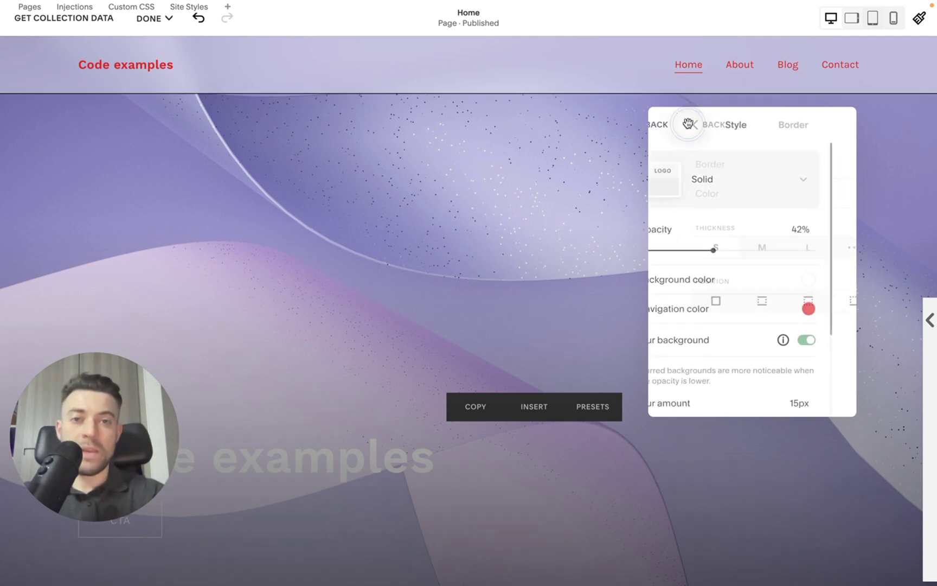
scroll(750, 296, down, 3)
Turn on the header drop shadow and give it a white preset palette colour
click(722, 364)
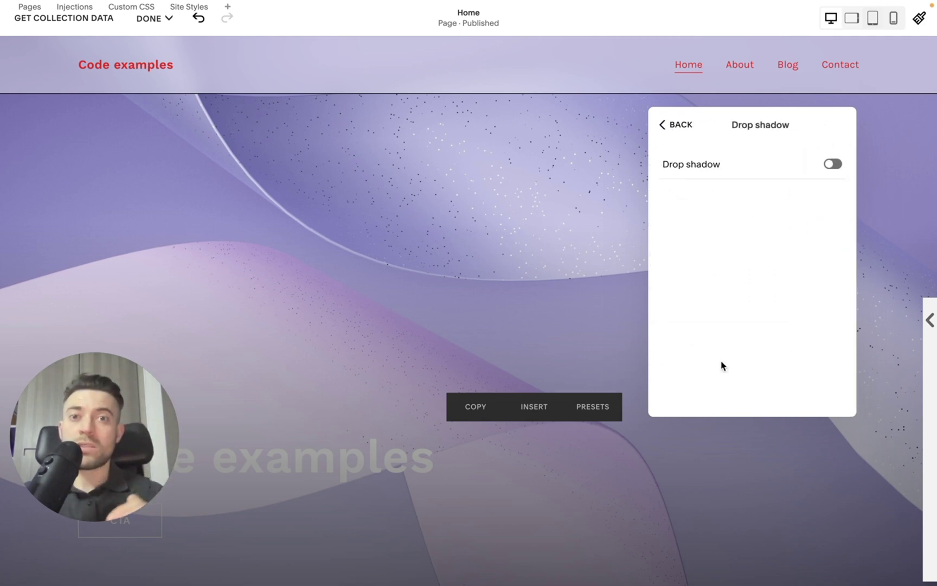
click(833, 164)
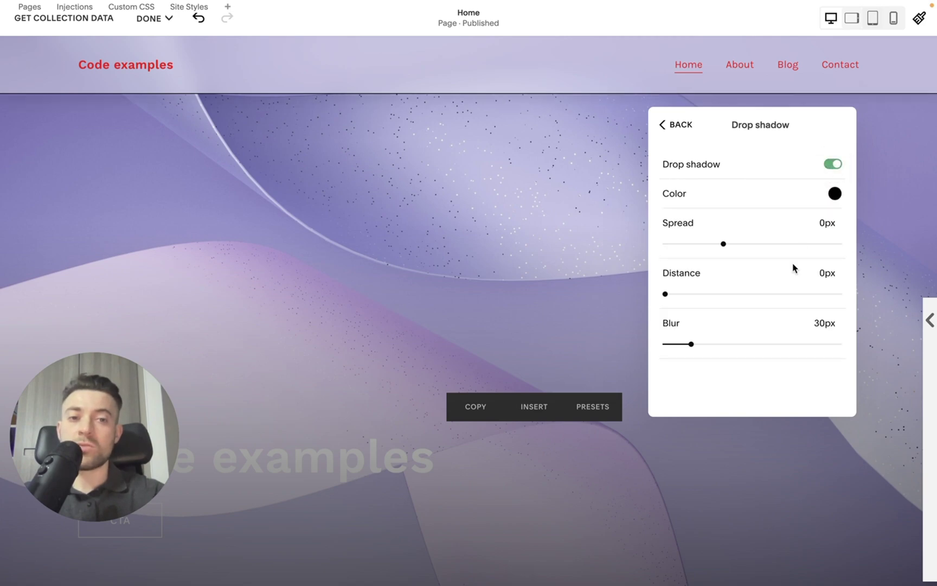
click(836, 194)
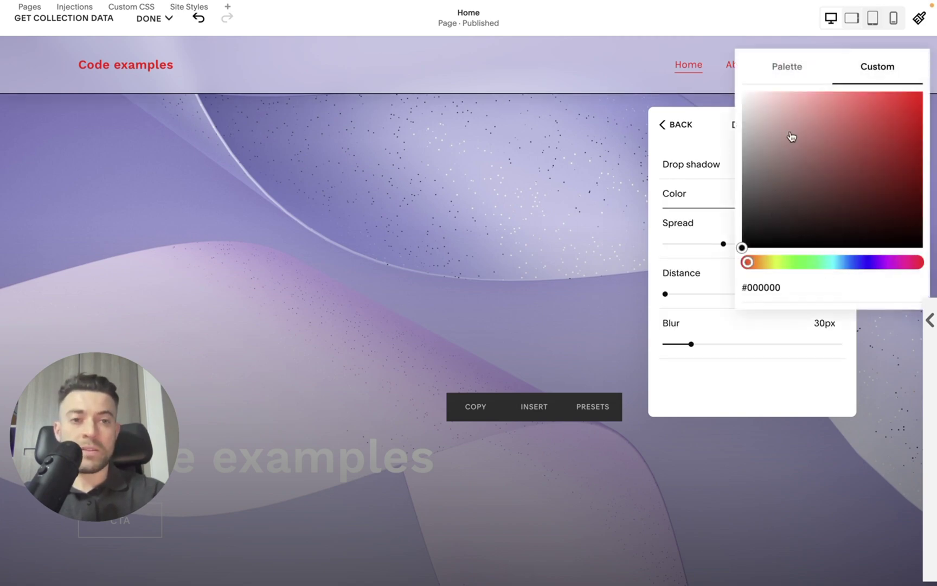
click(781, 86)
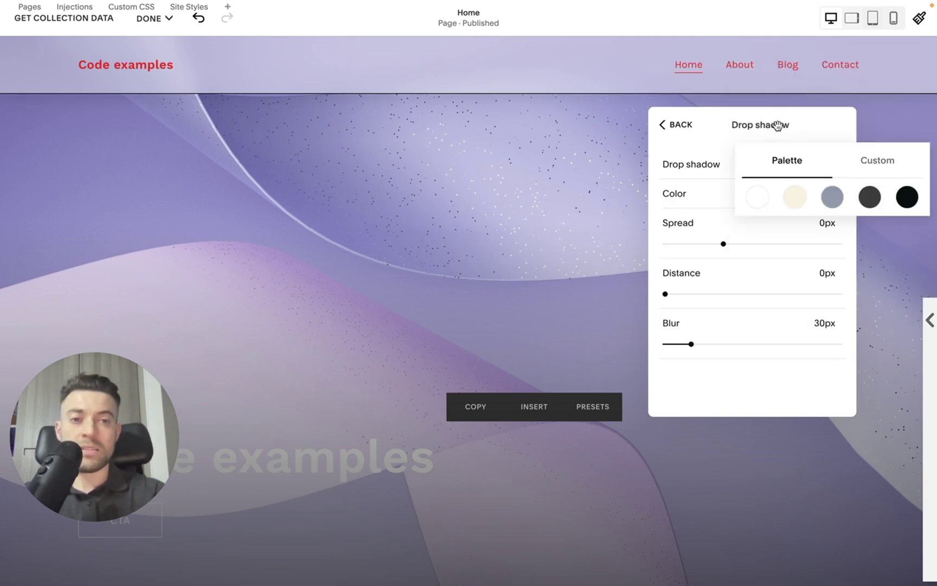
click(758, 200)
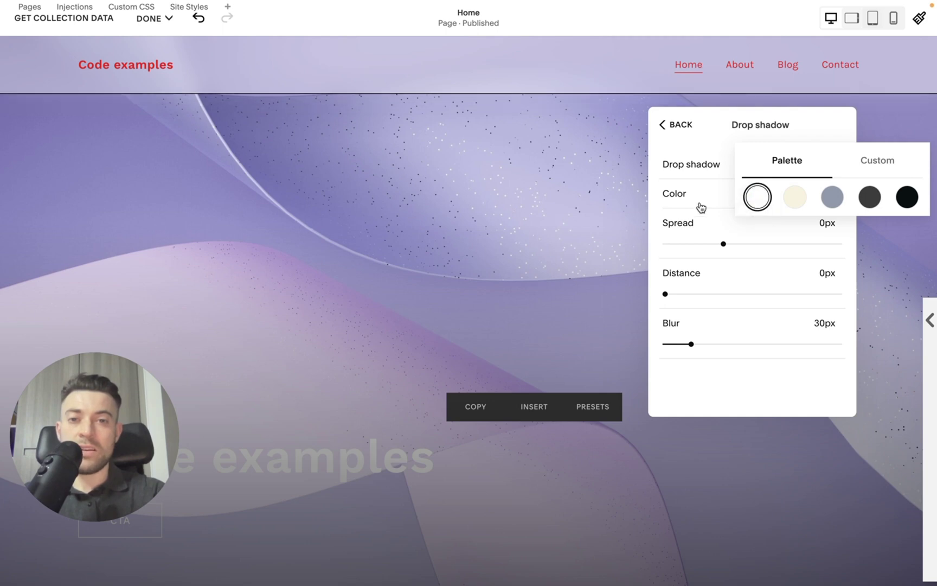
click(592, 235)
Set the shadow to 16px distance and 31px spread, make it black, and save
drag(666, 294, 734, 294)
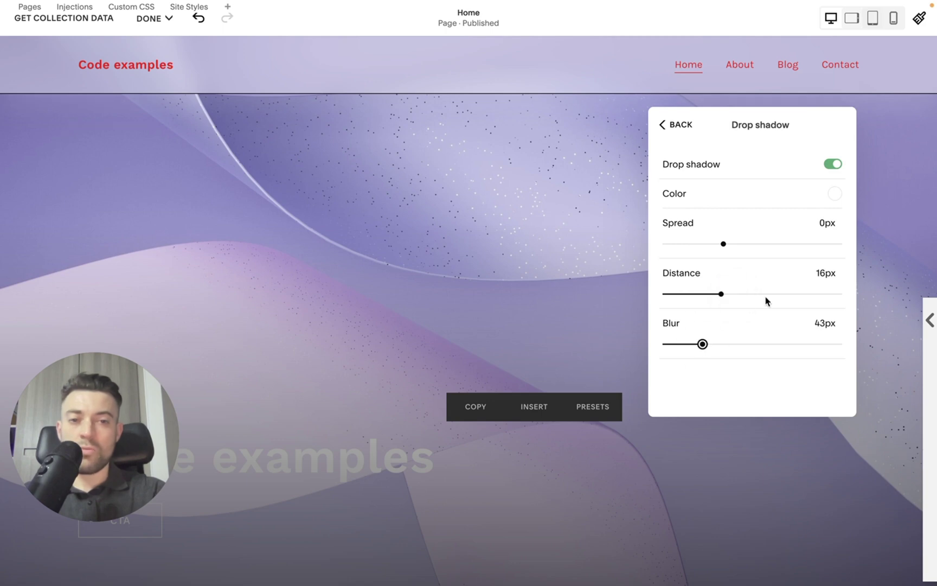
drag(724, 244, 759, 243)
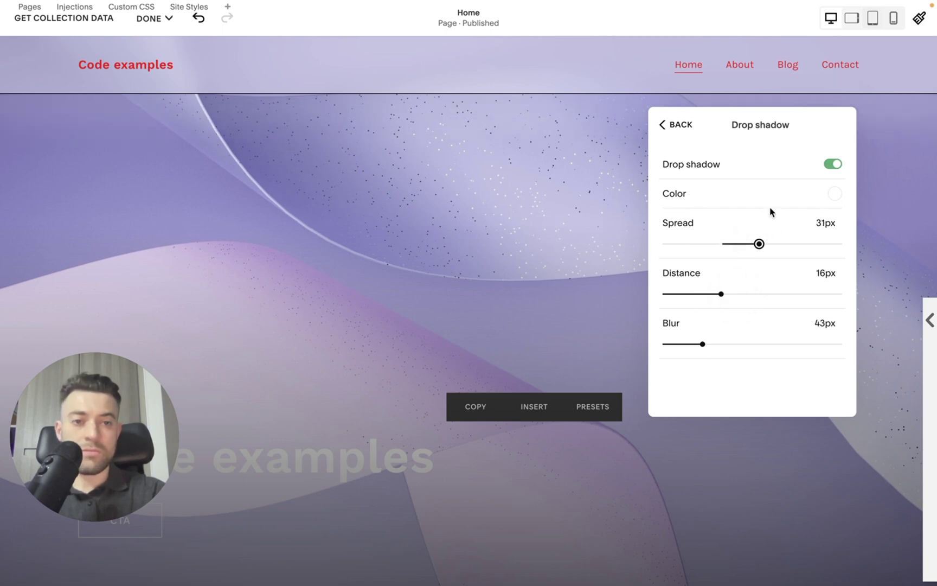
click(835, 193)
click(907, 196)
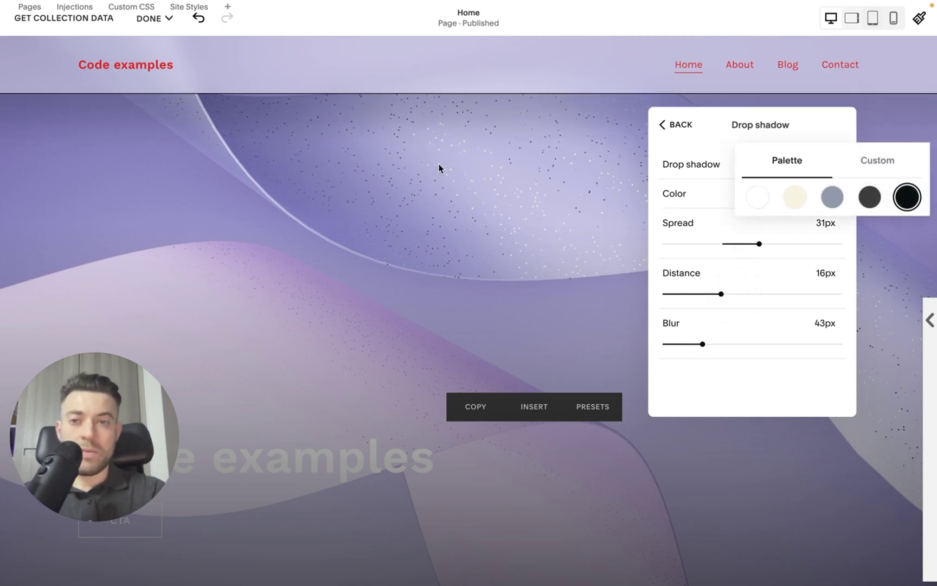
click(142, 18)
click(143, 49)
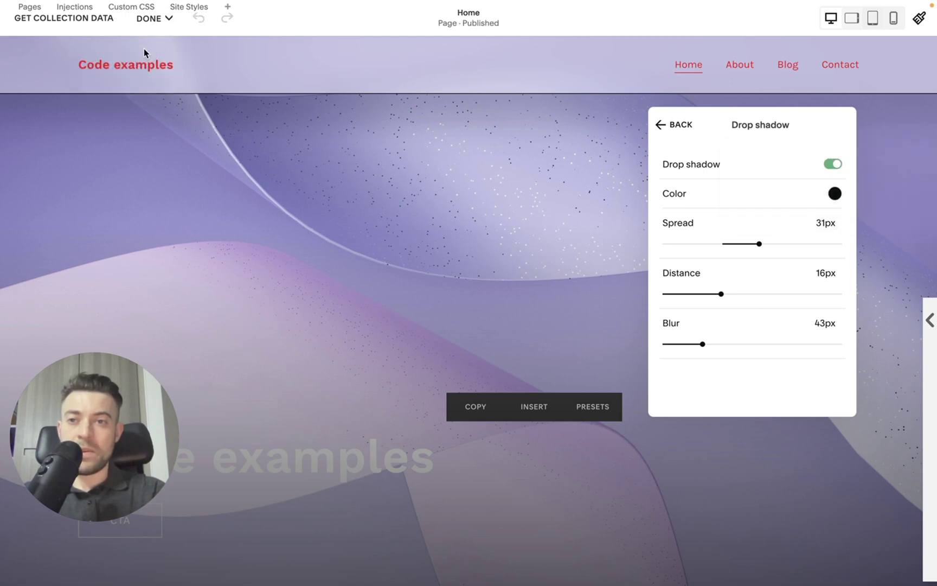
Save, leave the editor, and expand the site preview to full screen
click(146, 20)
click(142, 59)
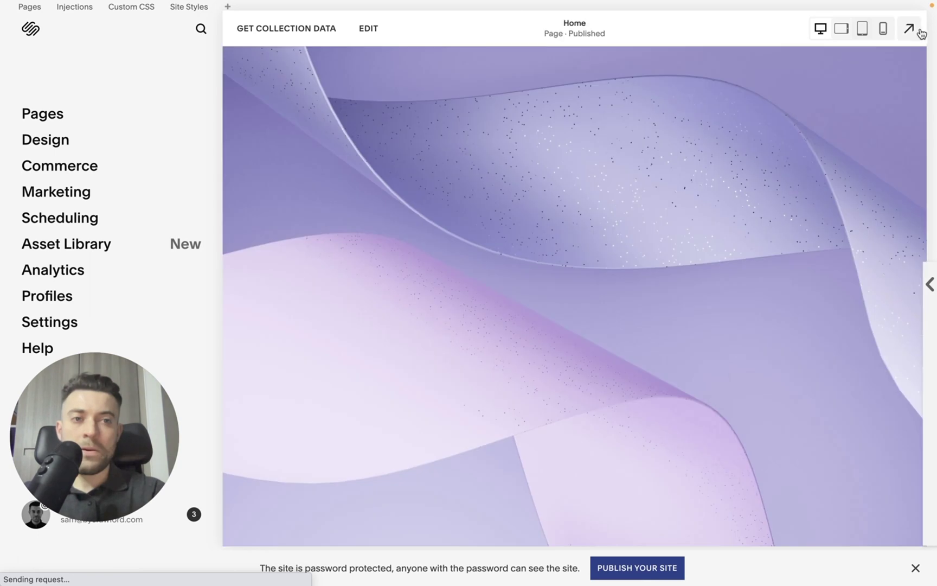
click(917, 21)
Scroll up and down the page to confirm the translucent header stays pinned on top
scroll(651, 235, down, 10)
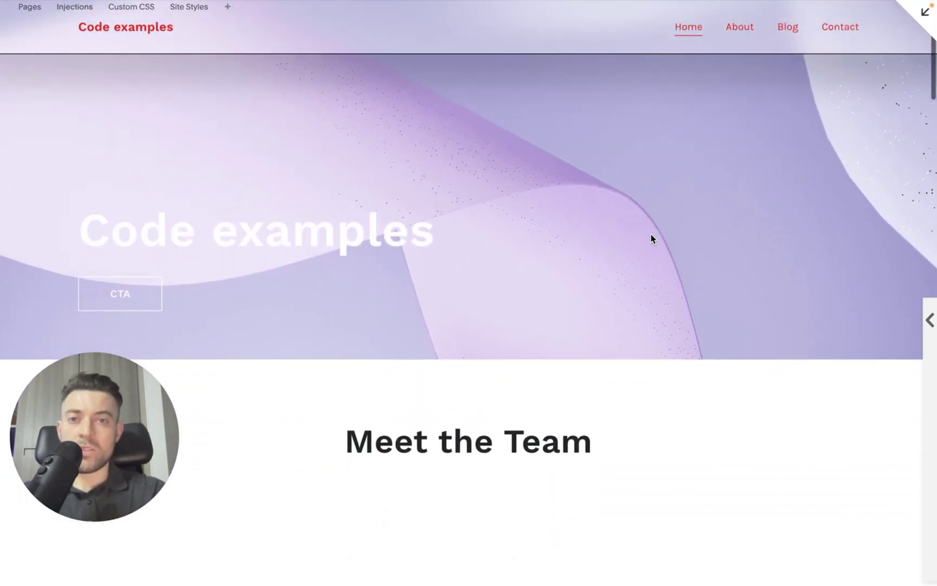
scroll(651, 239, down, 2)
scroll(651, 236, up, 2)
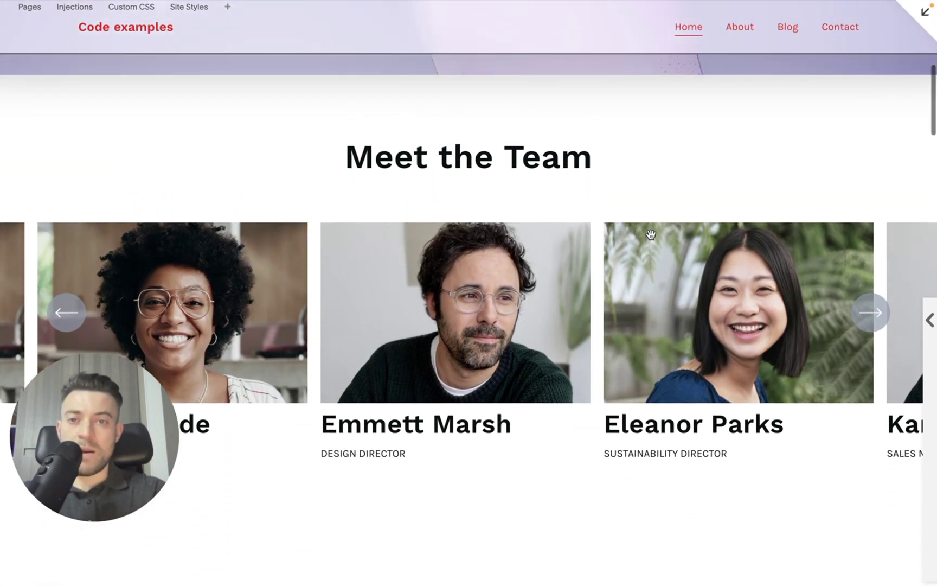
scroll(651, 234, down, 2)
scroll(651, 234, down, 5)
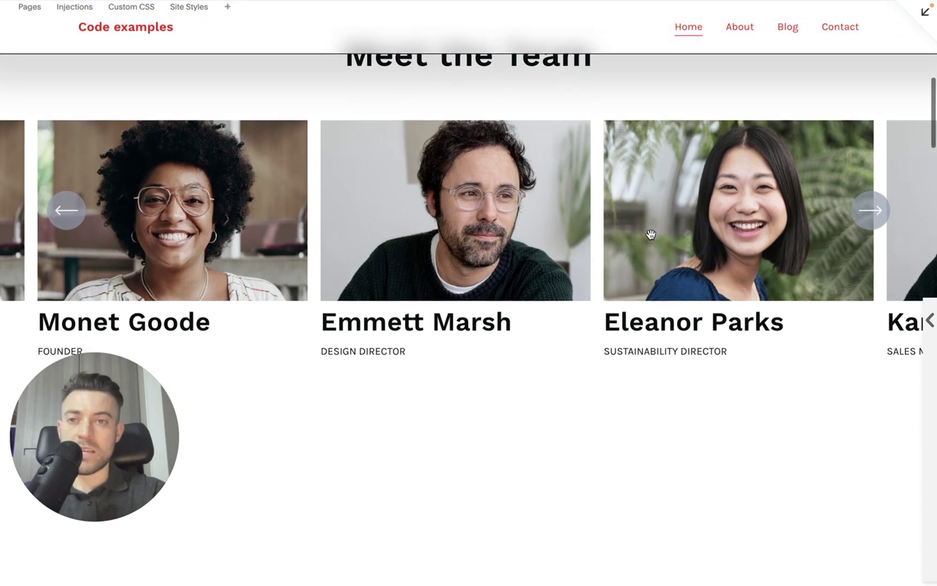
scroll(651, 239, down, 5)
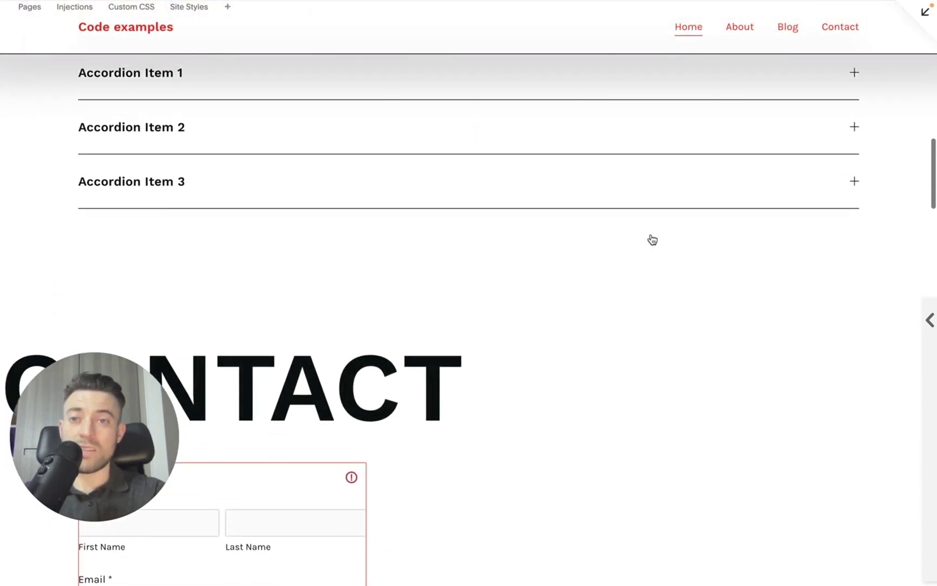
scroll(651, 239, up, 8)
scroll(651, 235, up, 6)
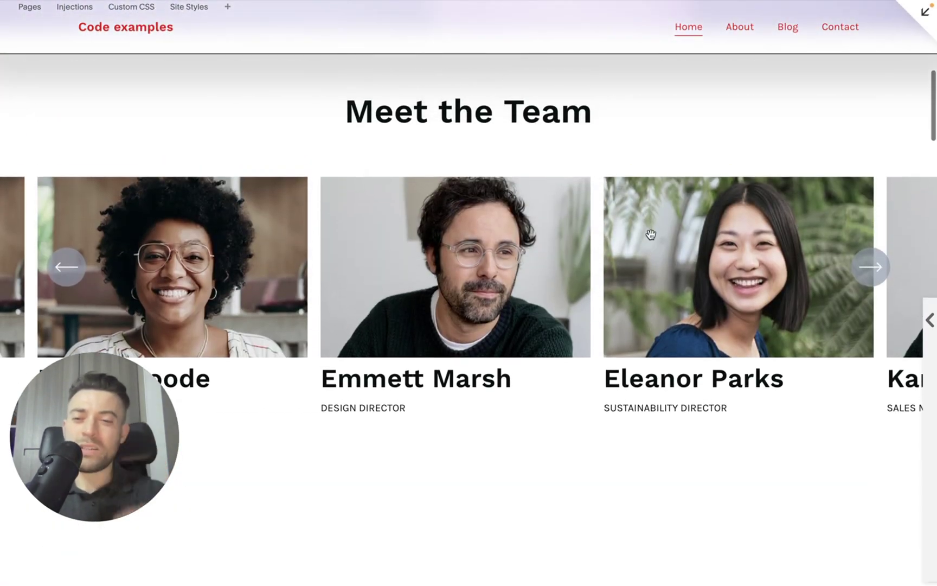
scroll(651, 238, up, 5)
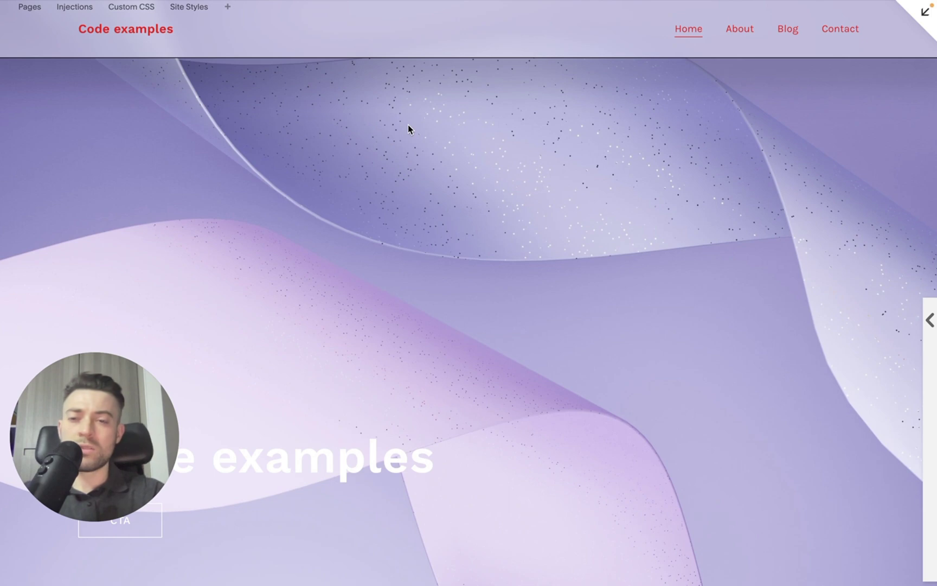
scroll(408, 129, down, 7)
scroll(408, 129, down, 4)
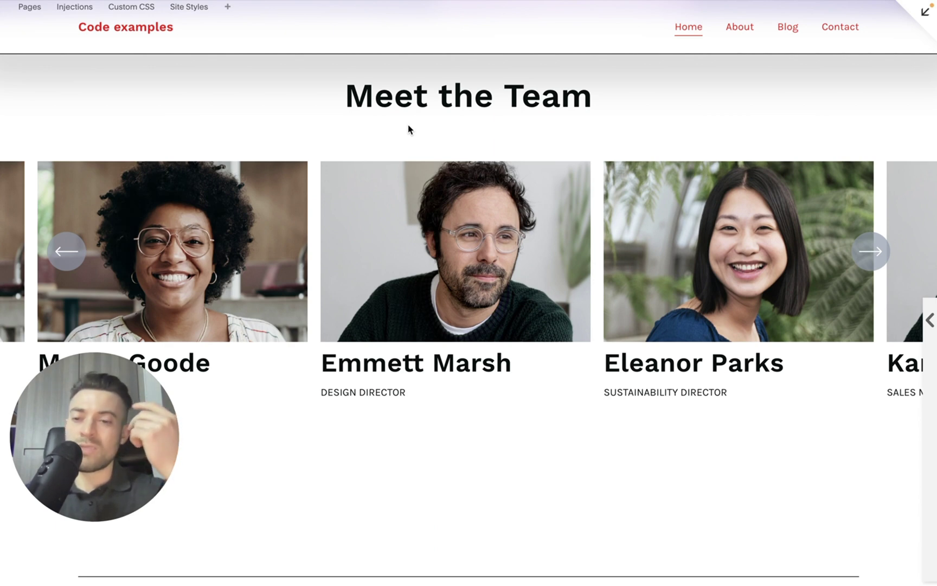
scroll(410, 128, up, 1)
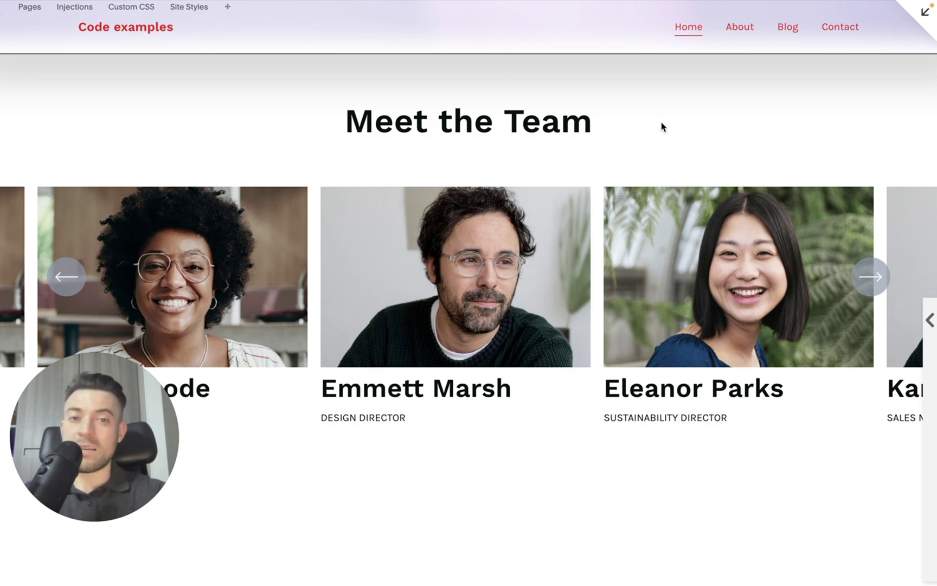
scroll(596, 115, up, 2)
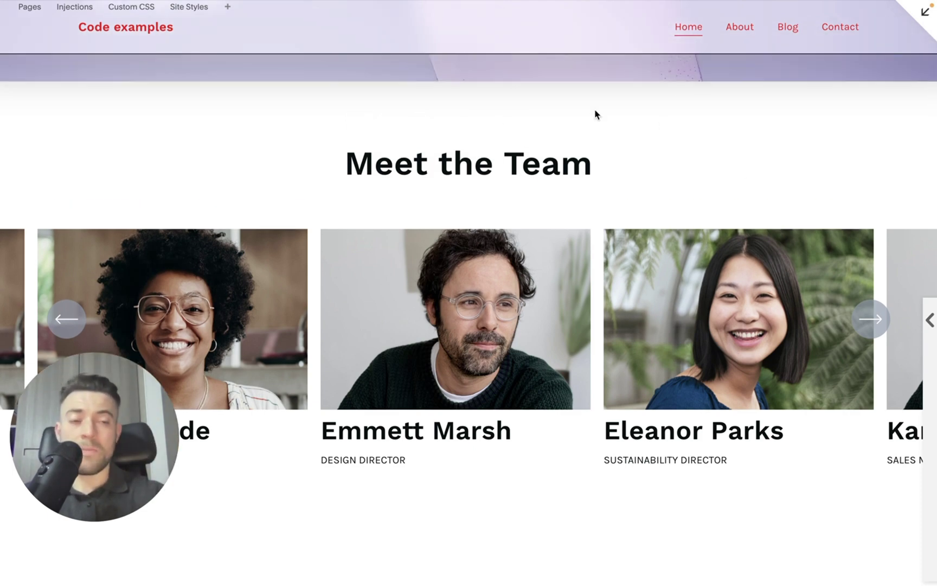
scroll(759, 223, down, 5)
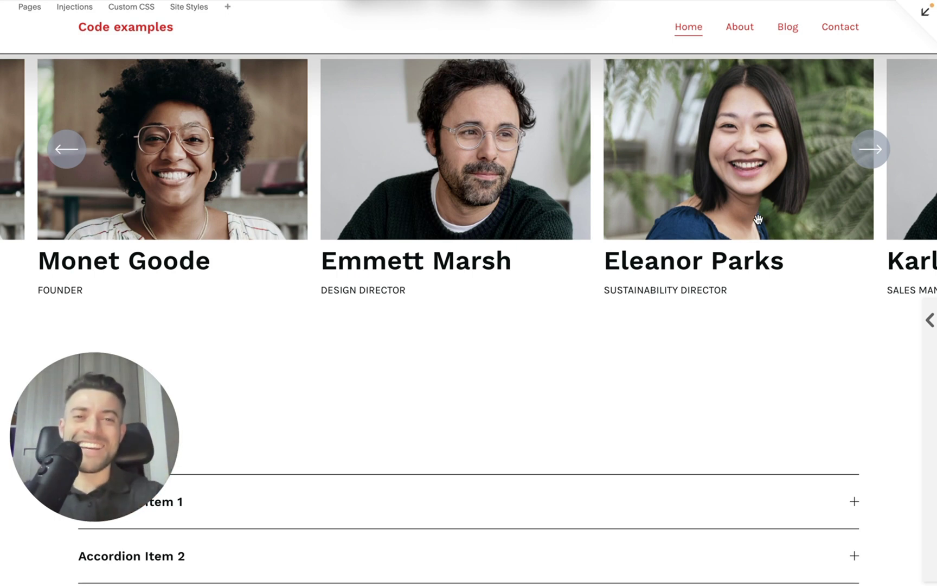
Collapse the full-screen preview back to the dashboard with the site menu beside the page
click(932, 25)
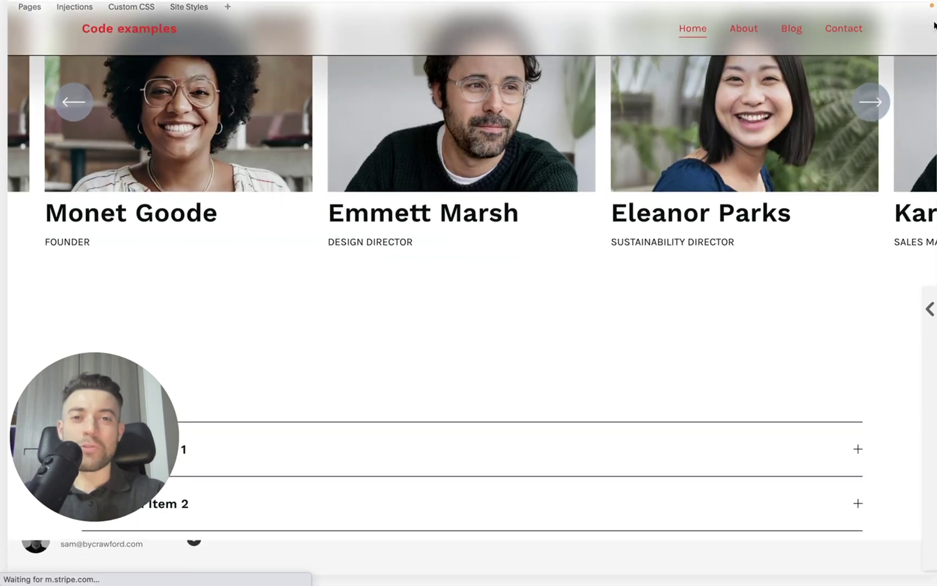